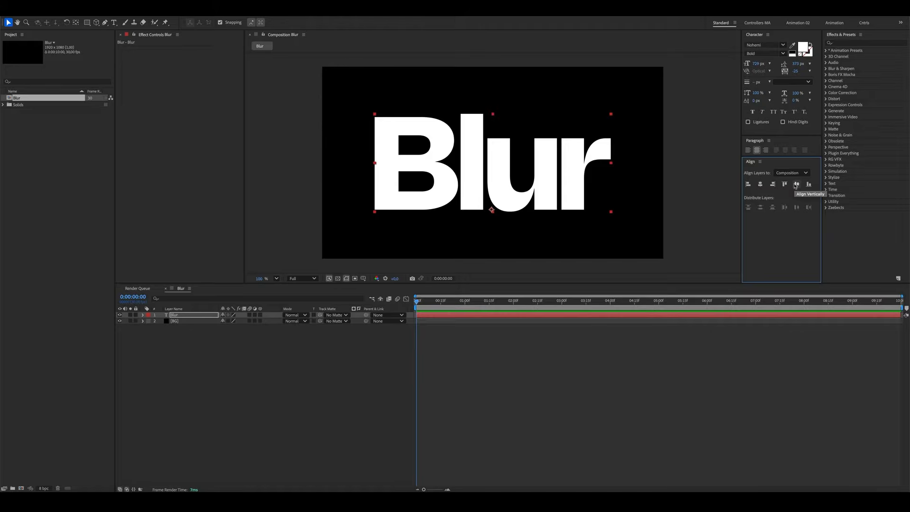
Add the Position expression posterizeTime(15); wiggle(0.3,50) to the Blur text layer and collapse its properties
click(236, 347)
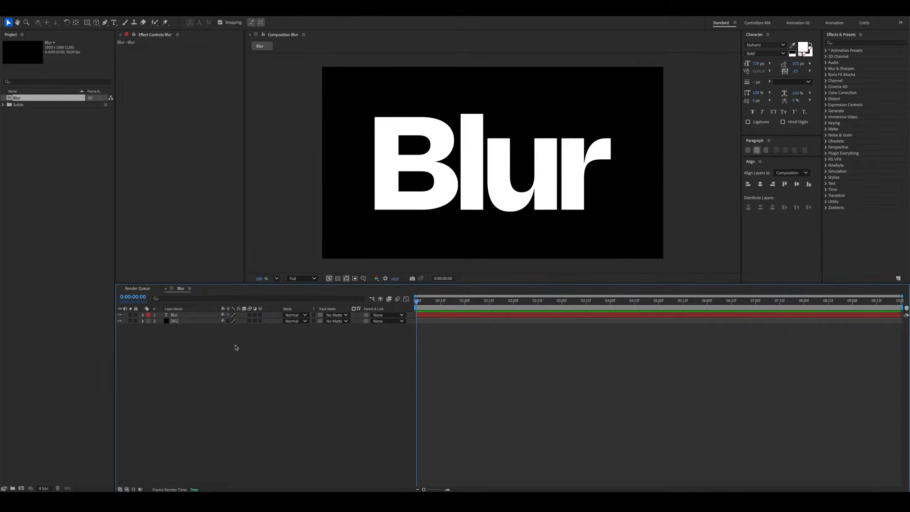
click(189, 314)
key(p)
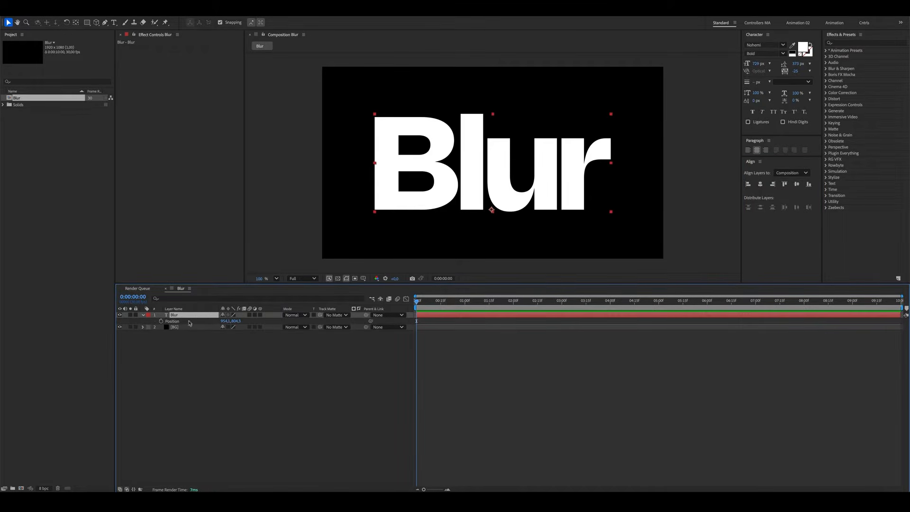
alt+click(161, 321)
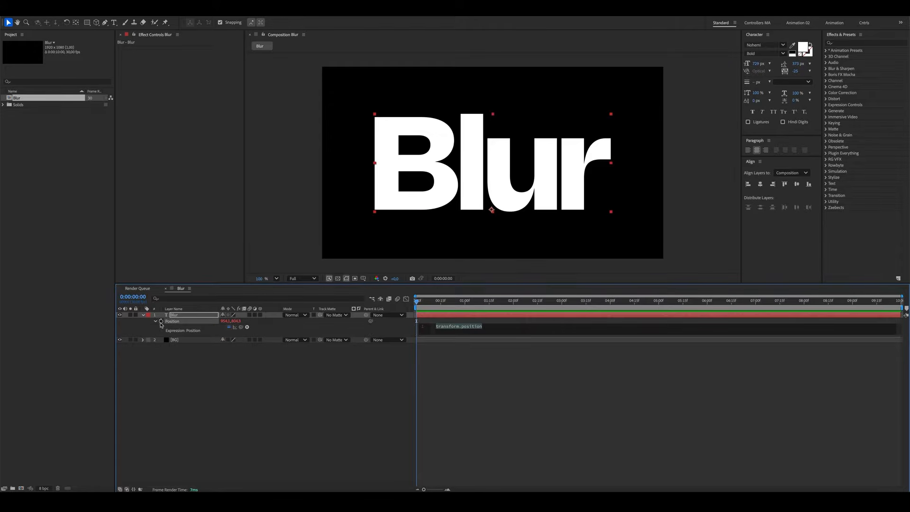
text(posteri)
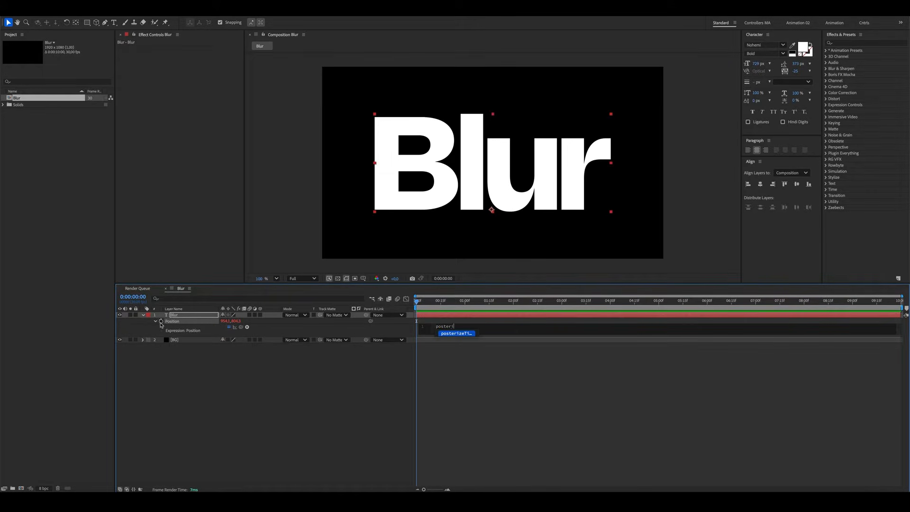
text(ze)
text(Time(15); )
text(wigg)
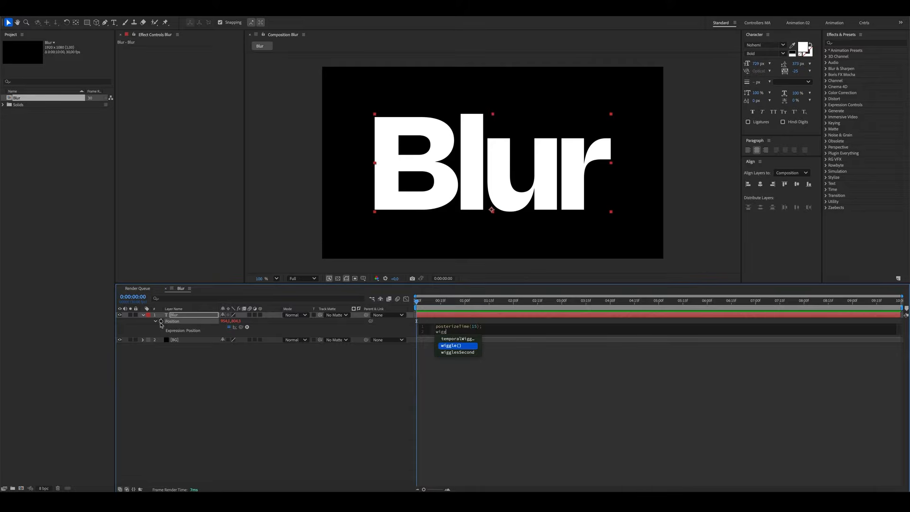
text(le(0.3,50)
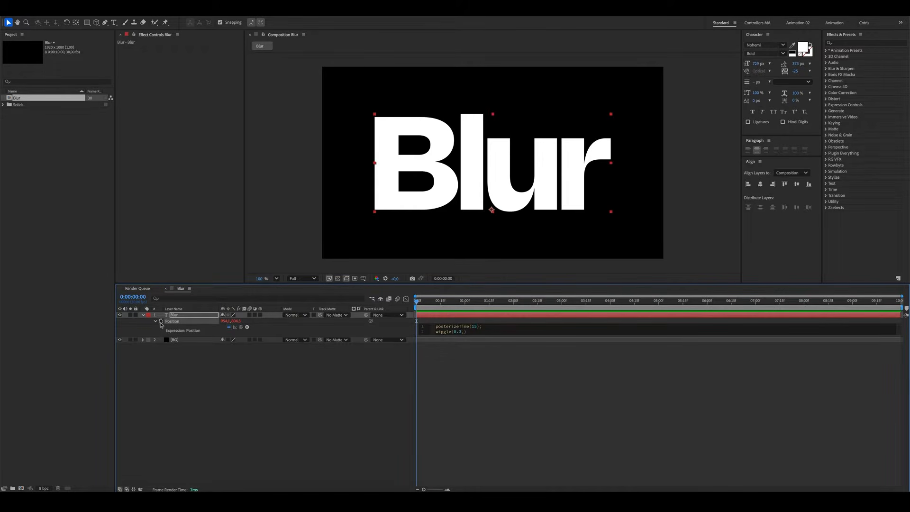
click(252, 359)
click(144, 315)
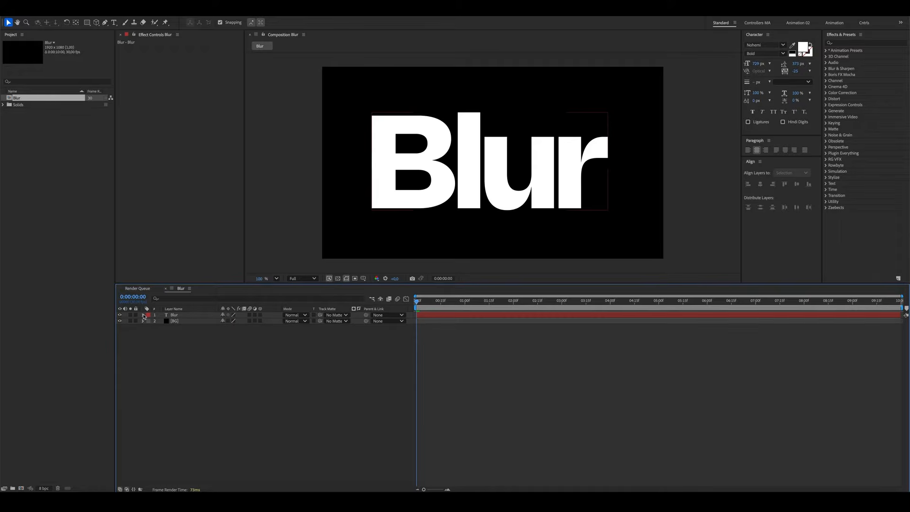
Set the blending mode of the Blur text layer to Add
click(294, 315)
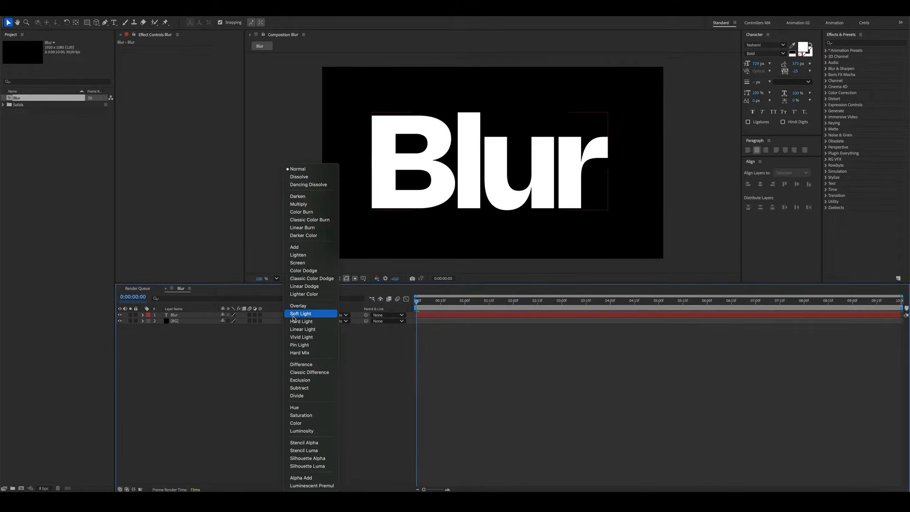
click(294, 250)
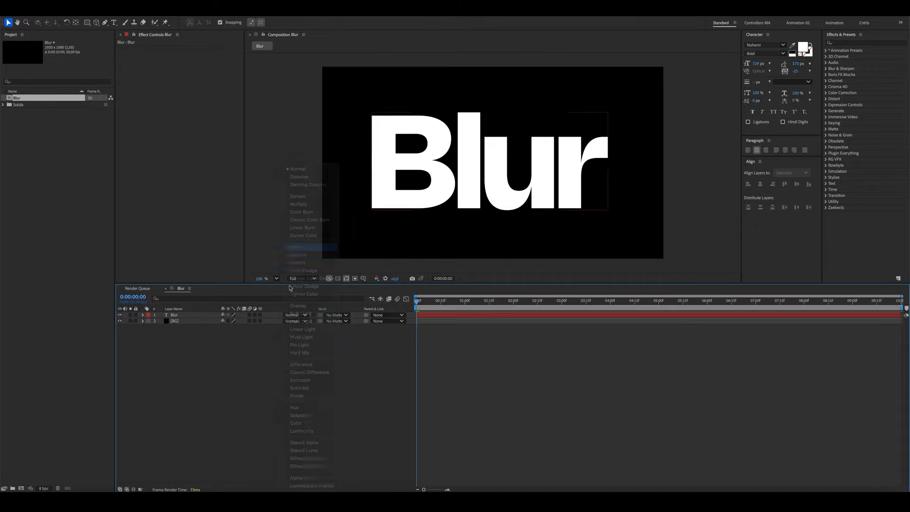
click(282, 395)
Apply the Fast Box Blur effect to the Blur text layer with a blur radius of 10
click(199, 314)
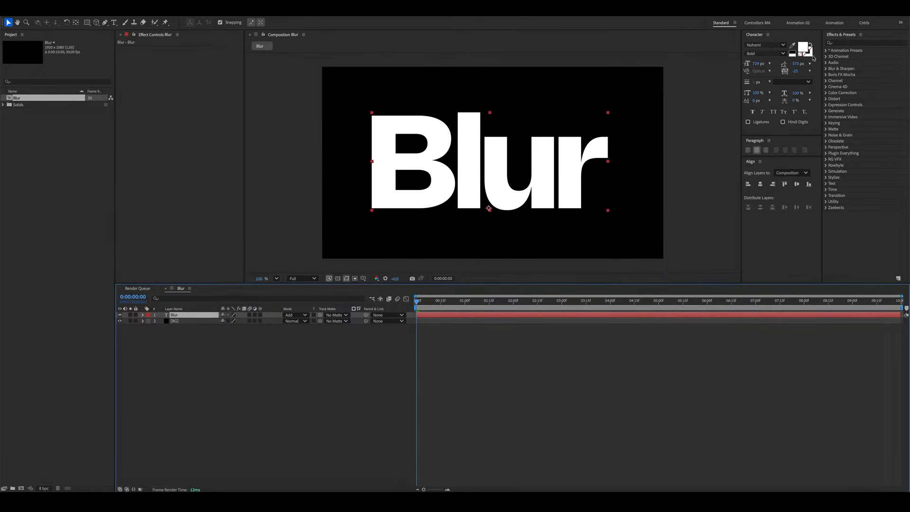
click(837, 43)
text(fast box)
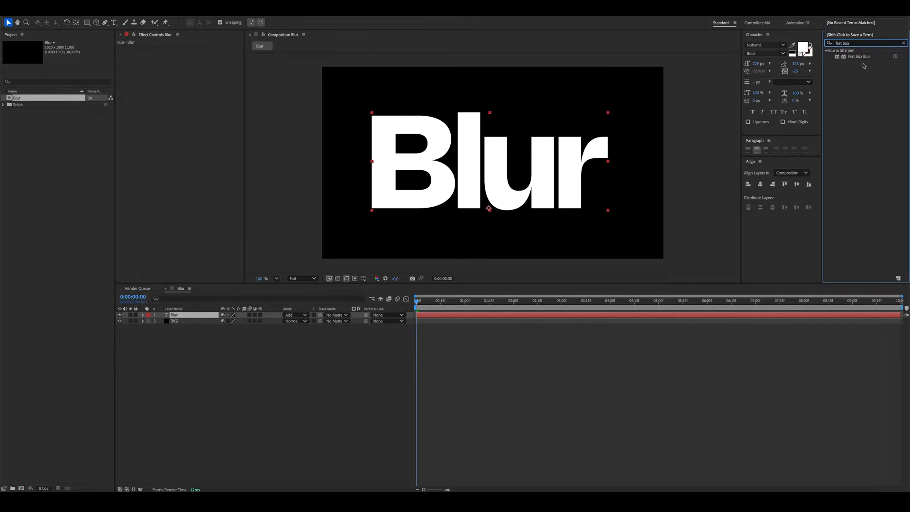
double_click(859, 56)
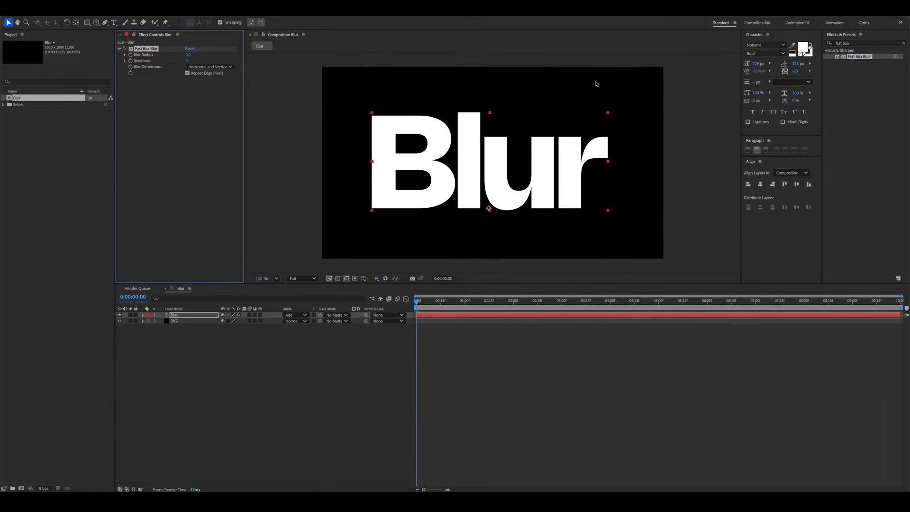
click(188, 54)
text(10)
key(Return)
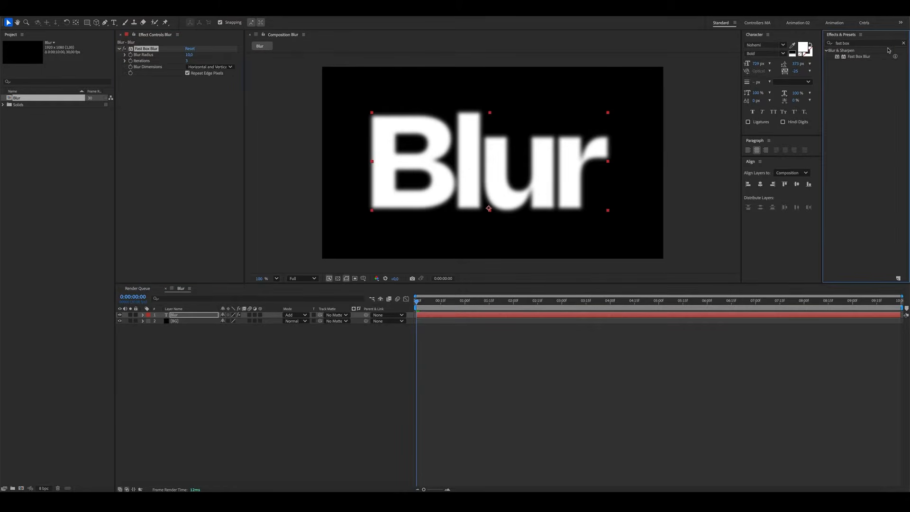
click(903, 42)
text(set)
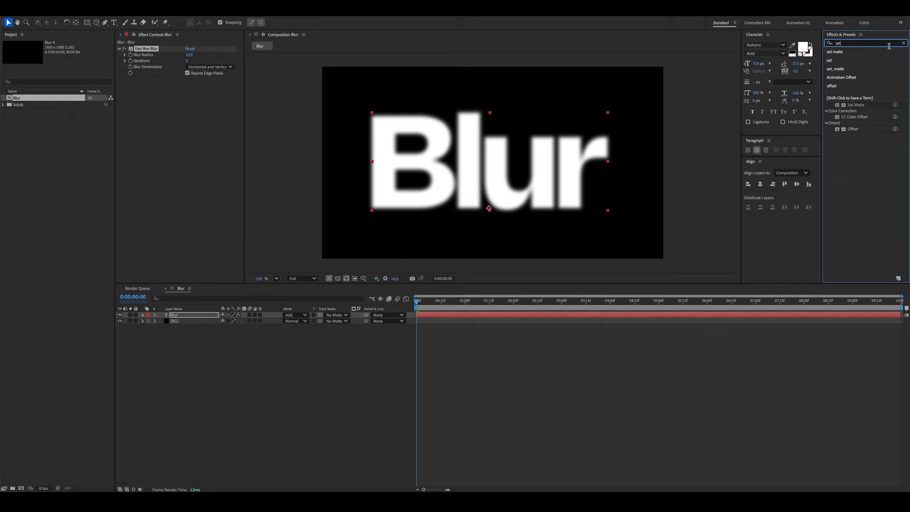
click(872, 158)
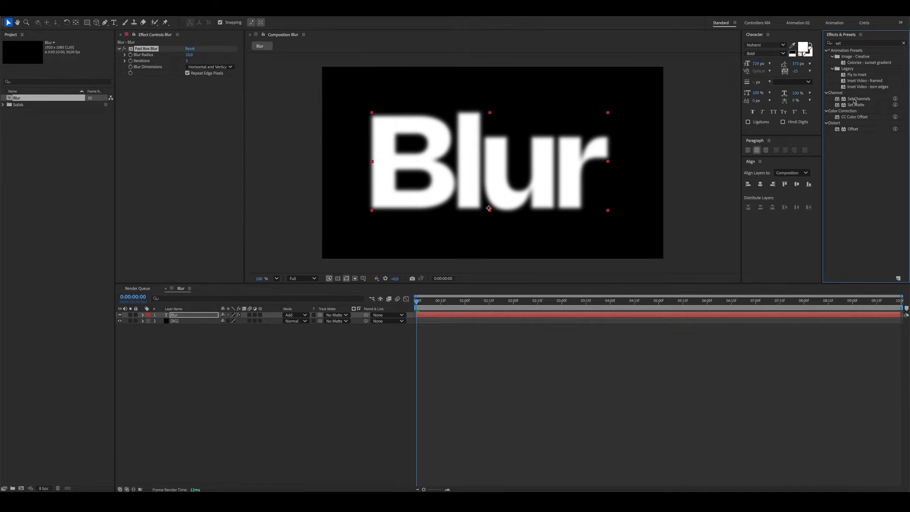
drag(854, 101, 545, 163)
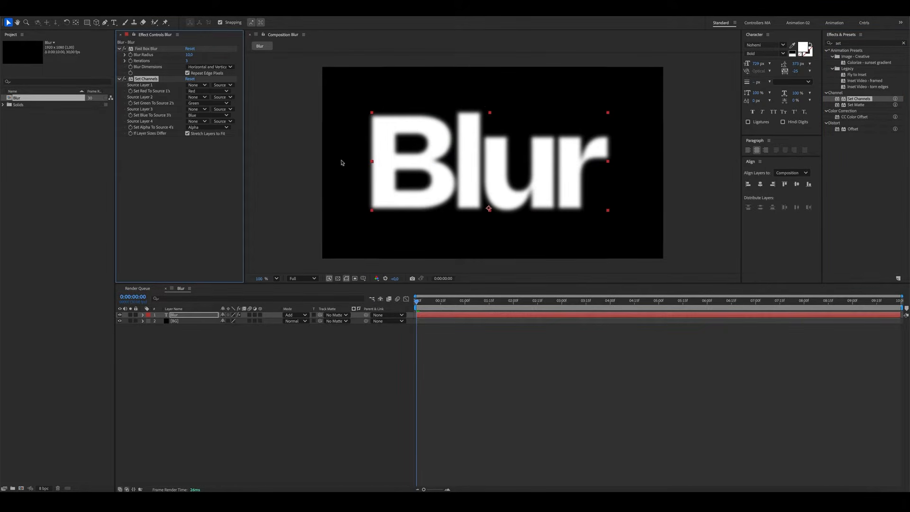
key(Delete)
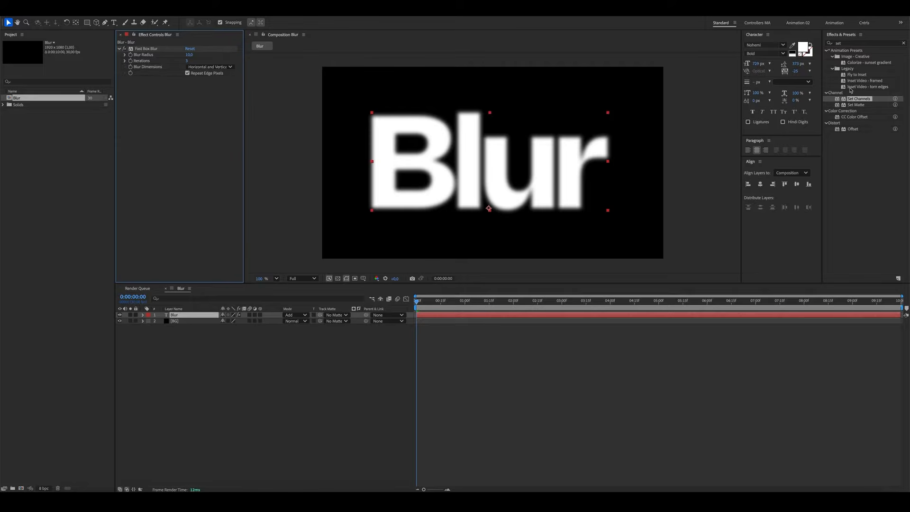
Find the Shift Channels effect and apply it to the Blur text layer
click(847, 43)
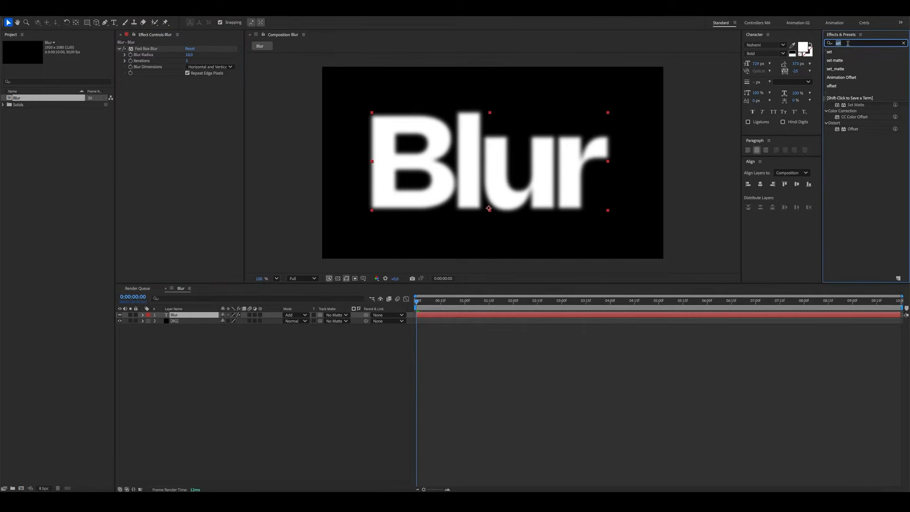
text(shif)
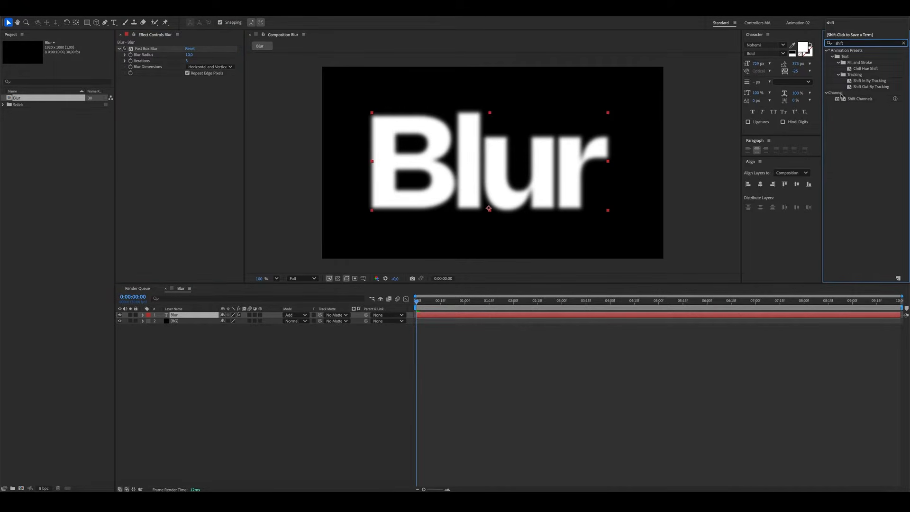
drag(856, 99, 205, 113)
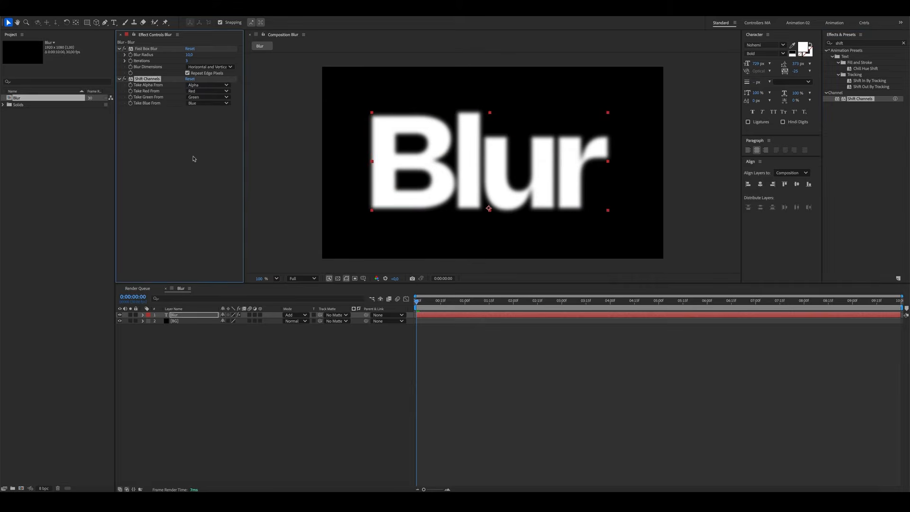
click(193, 159)
click(193, 365)
Duplicate the Blur text layer twice to get three stacked copies
click(176, 315)
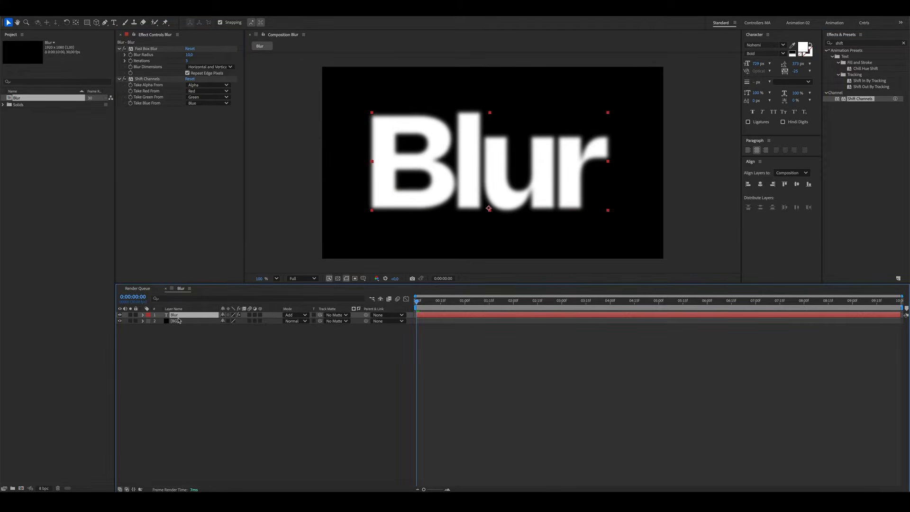
key(ctrl+d)
key(ctrl+d)
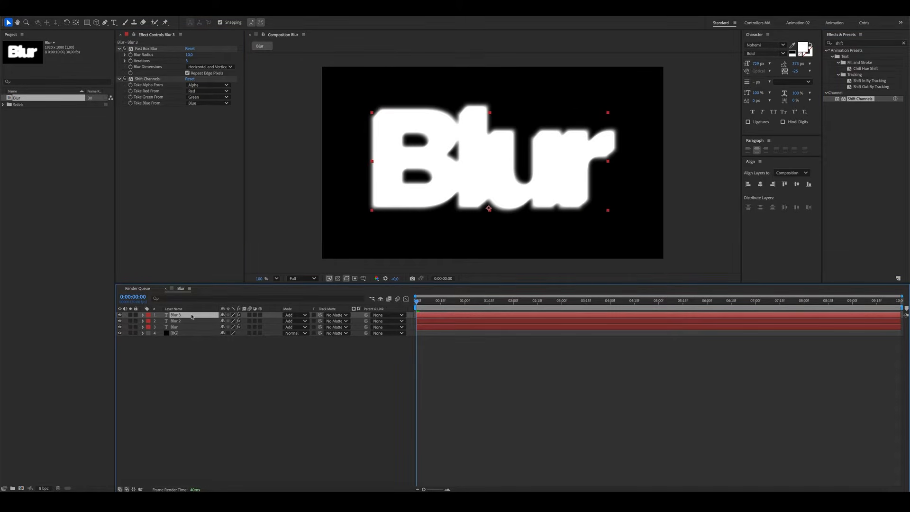
Rename the three text layers R, G and B, from the uppermost to the lowest
text(R)
key(Return)
click(209, 322)
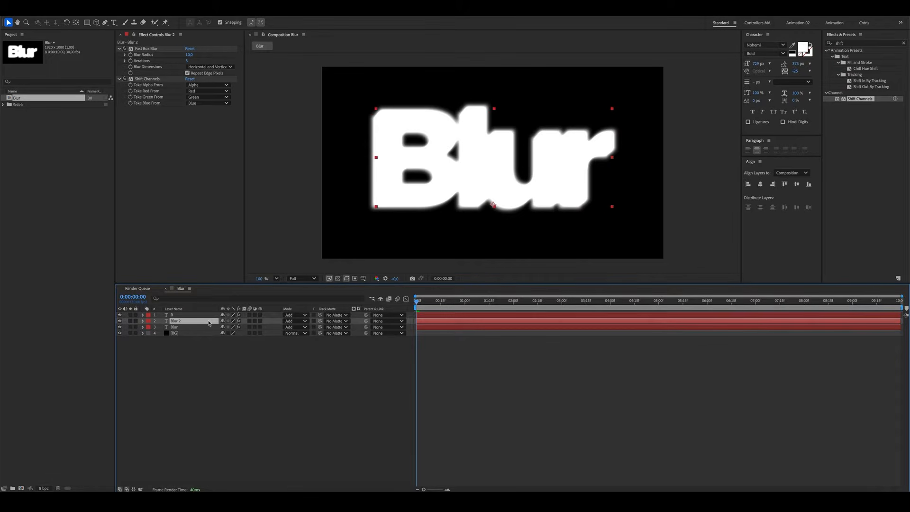
key(Return)
text(G)
key(Return)
click(207, 327)
key(Return)
text(B)
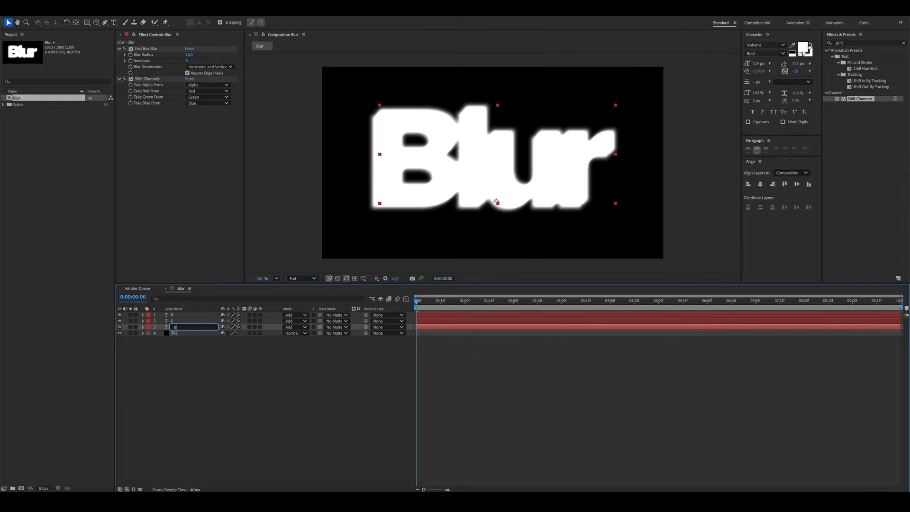
key(Return)
In the R layer's Shift Channels effect, set the green and blue sources to Full Off
click(179, 316)
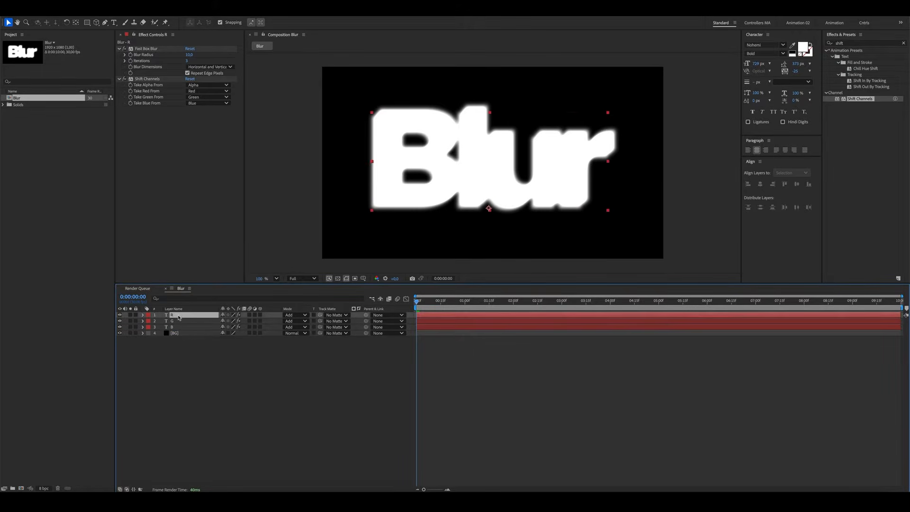
click(194, 103)
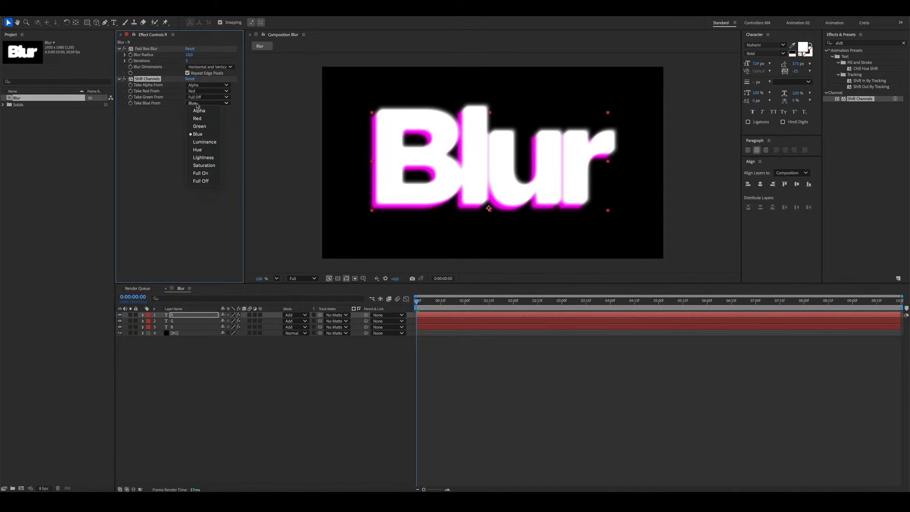
click(204, 175)
In the G layer's Shift Channels effect, set the red and blue sources to Full Off
click(178, 321)
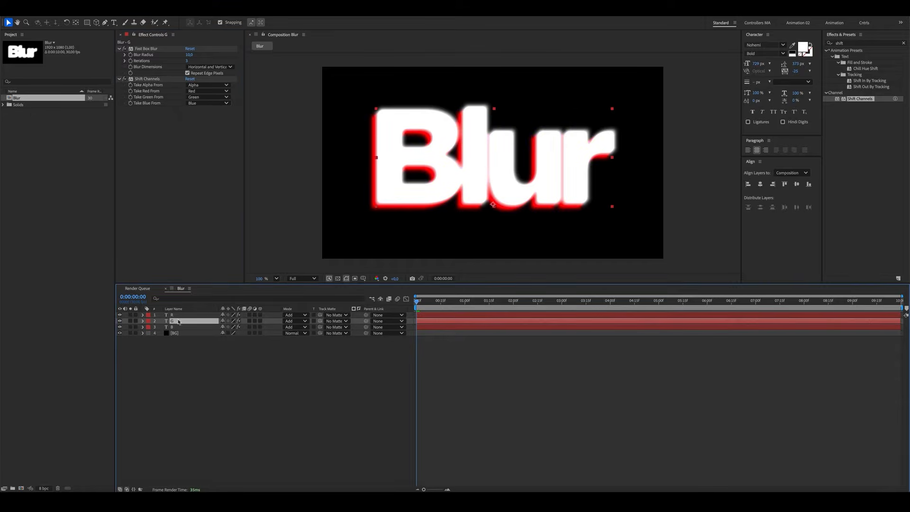
click(207, 91)
click(204, 169)
click(204, 103)
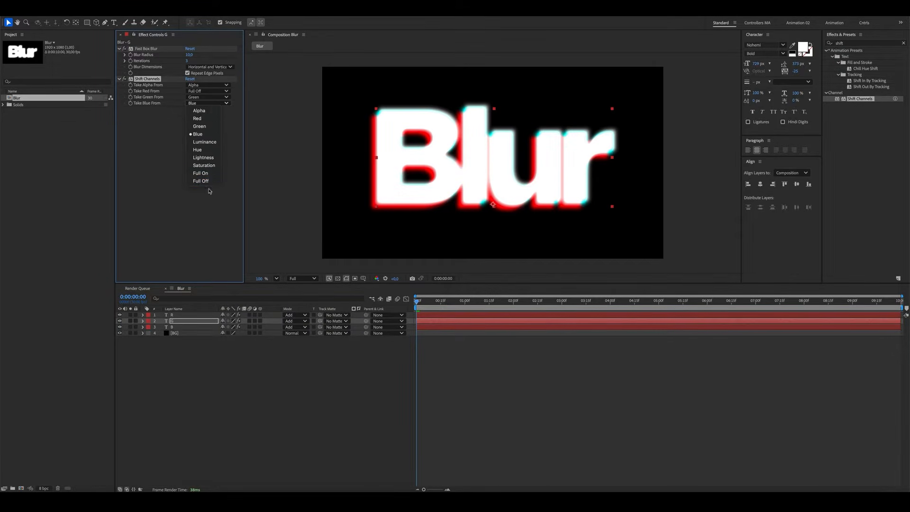
click(203, 179)
In the B layer's Shift Channels effect, set the red and green sources to Full Off, then deselect the layer
click(178, 327)
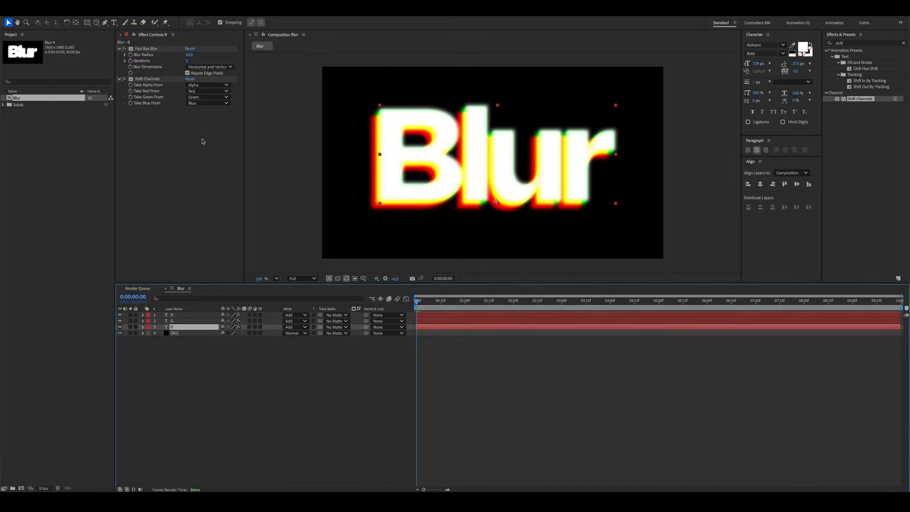
click(204, 103)
click(199, 106)
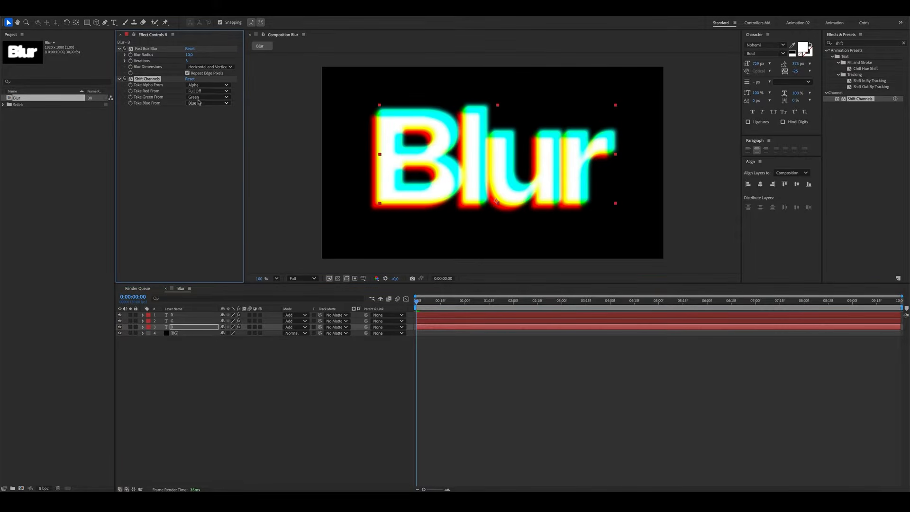
click(199, 98)
click(200, 175)
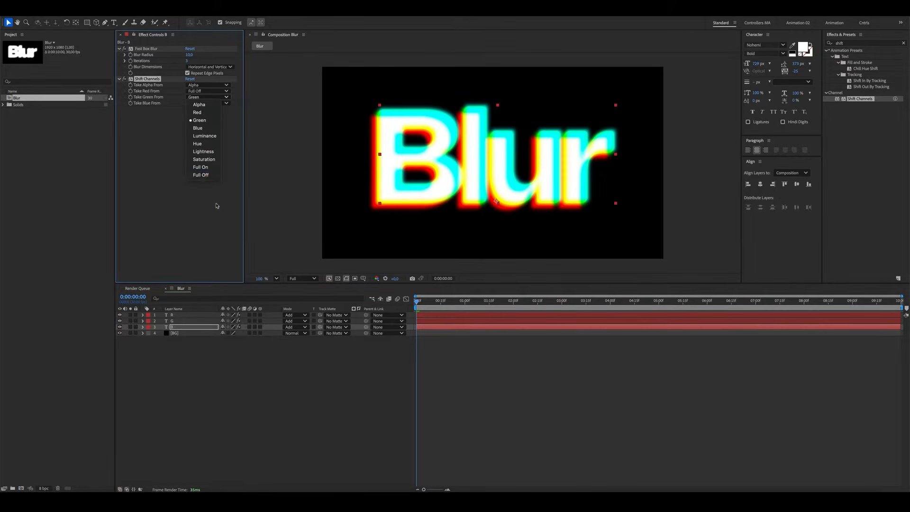
click(246, 374)
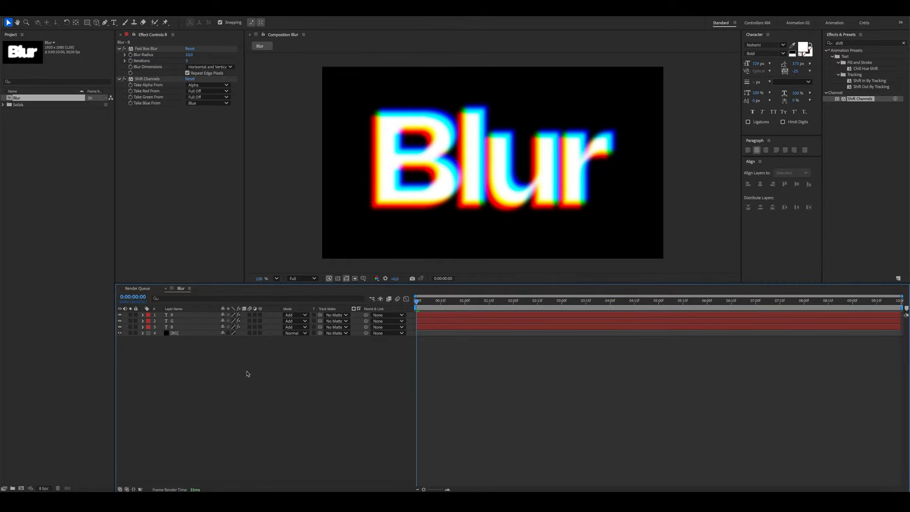
Draw a wide white ellipse as a new shape layer over the upper-left part of the Blur text and select that layer
click(87, 22)
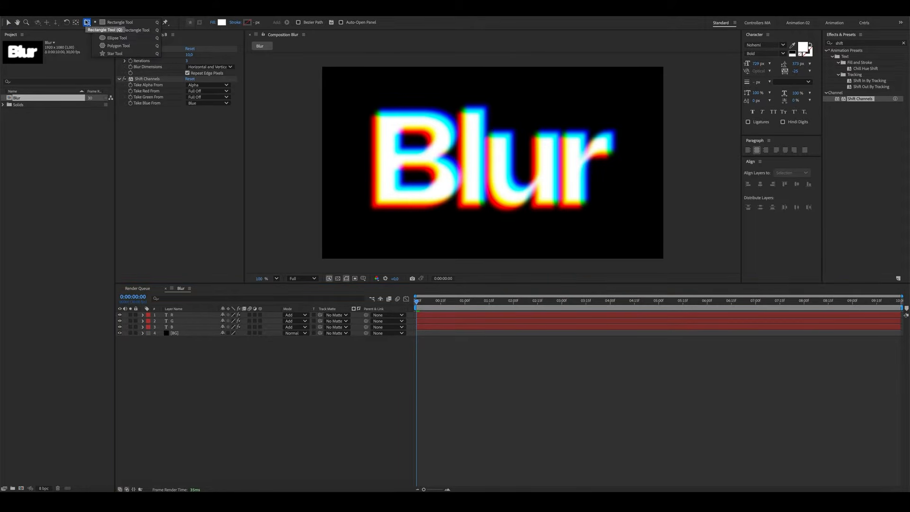
click(114, 38)
click(218, 381)
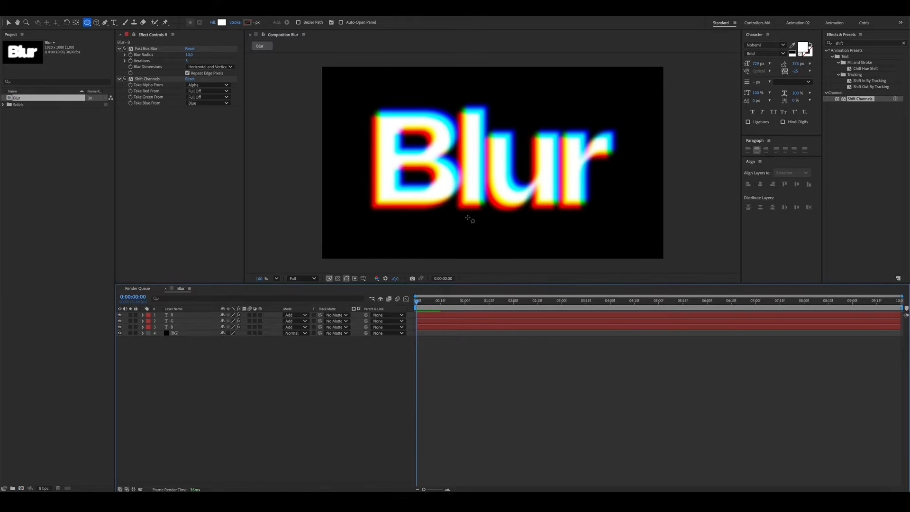
drag(338, 92, 501, 151)
click(190, 316)
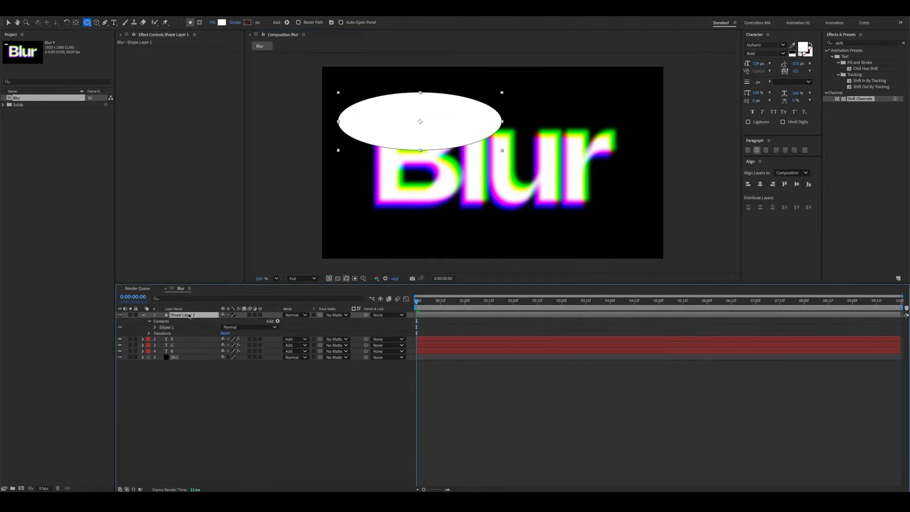
Rename the ellipse's shape layer as Blur Map and duplicate the ellipse inside that layer
text(Blur Mas)
key(Return)
click(168, 329)
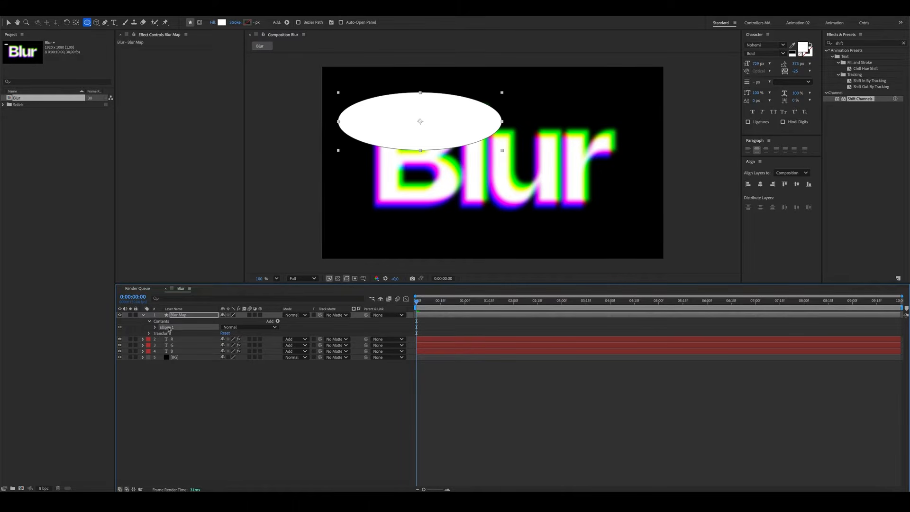
key(ctrl+d)
Move the duplicated ellipse over the lower-right part of the Blur text, then collapse and deselect the Blur Map layer
click(154, 327)
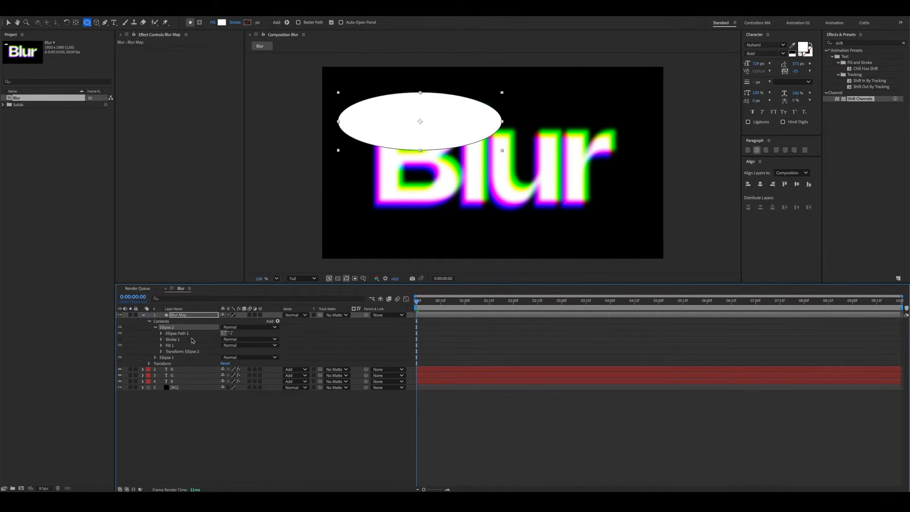
click(185, 334)
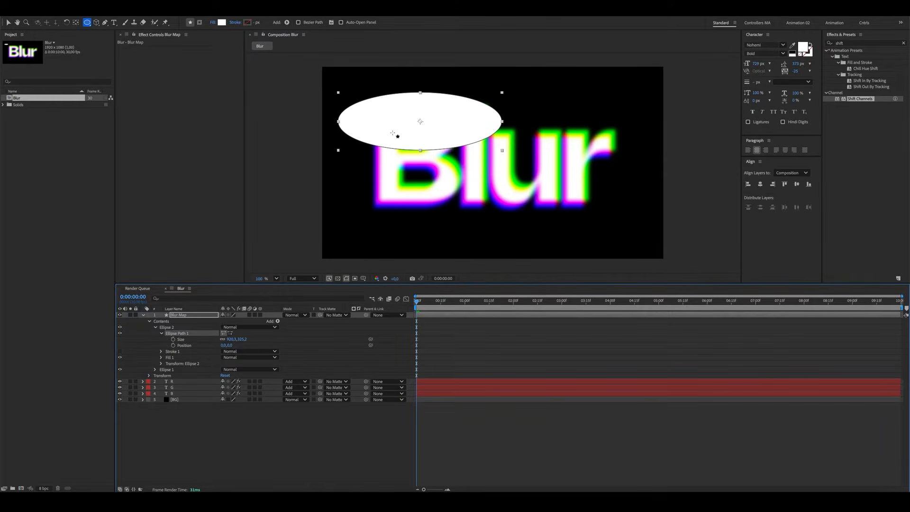
key(v)
drag(390, 130, 539, 212)
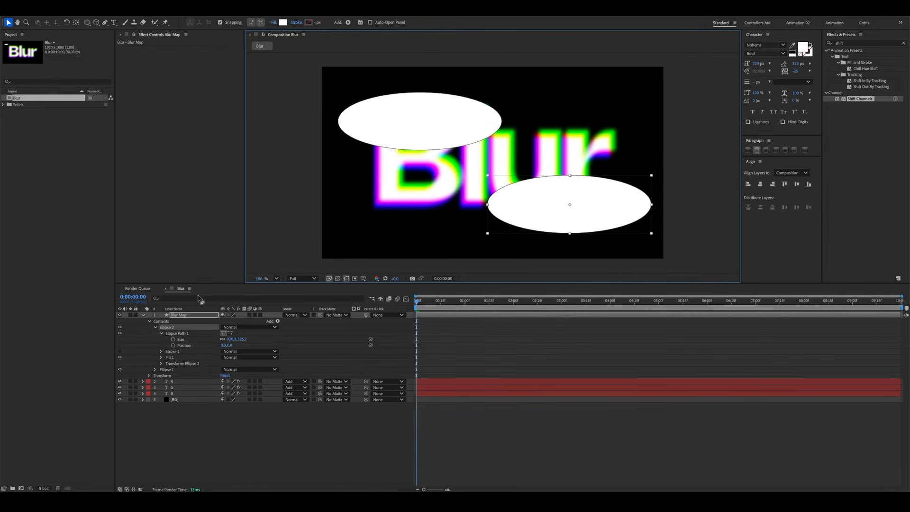
click(143, 315)
click(216, 423)
Apply Fast Box Blur to the Blur Map layer and raise its blur radius to soften both ellipses
click(187, 315)
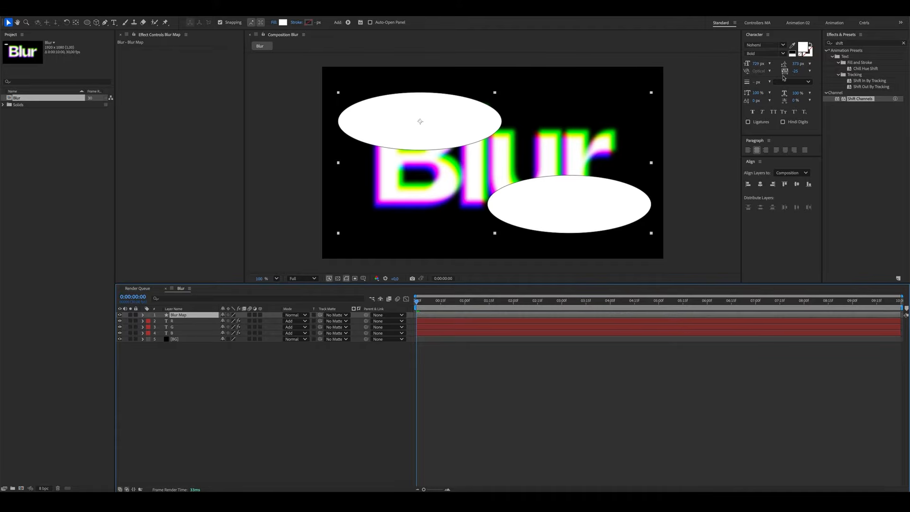
click(851, 42)
text(fast)
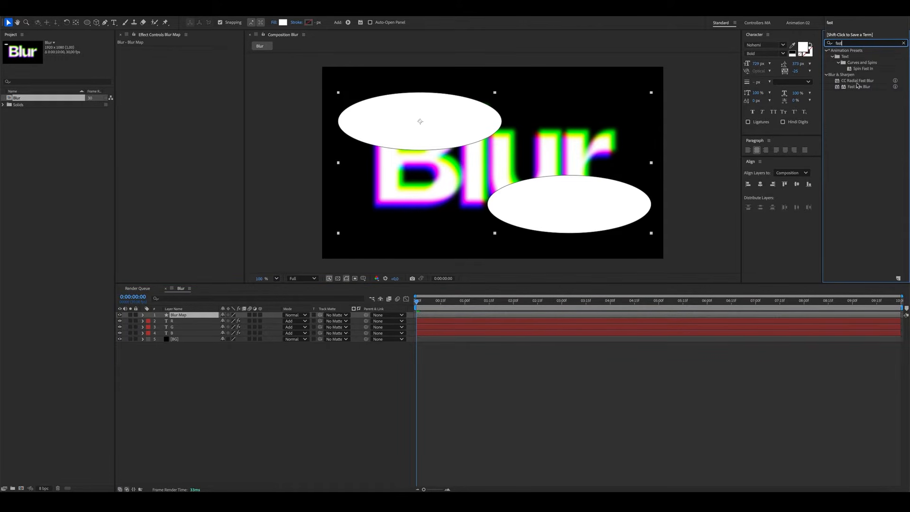
double_click(858, 87)
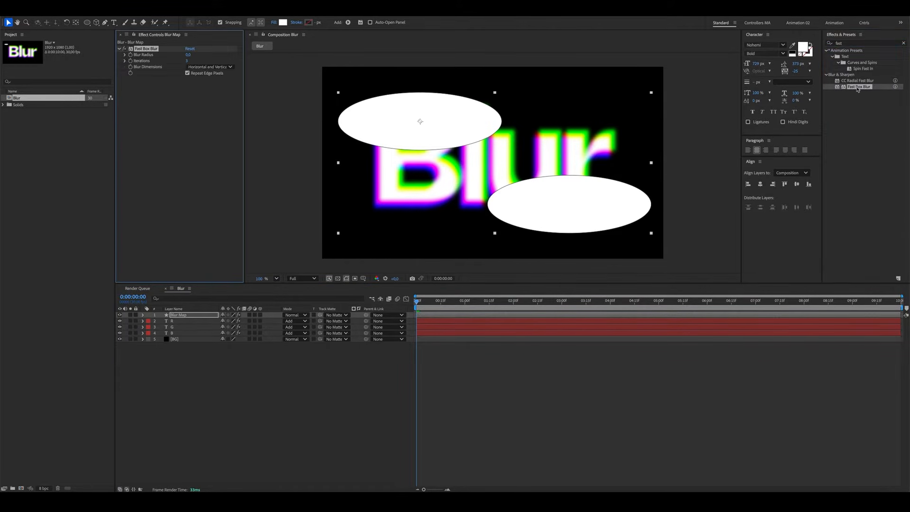
click(188, 55)
key(Return)
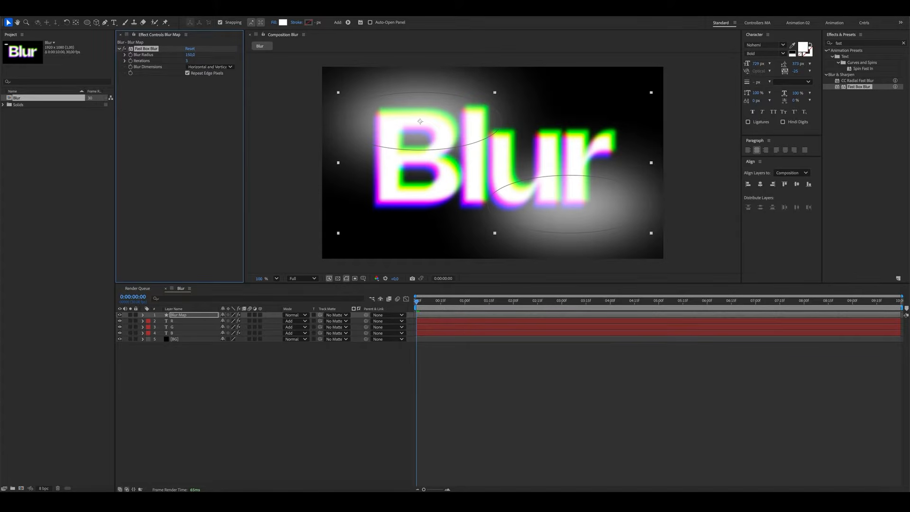
Try Fast Box Blur radii of 75, 100 and 80 on the Blur Map layer
click(189, 55)
text(75)
key(Return)
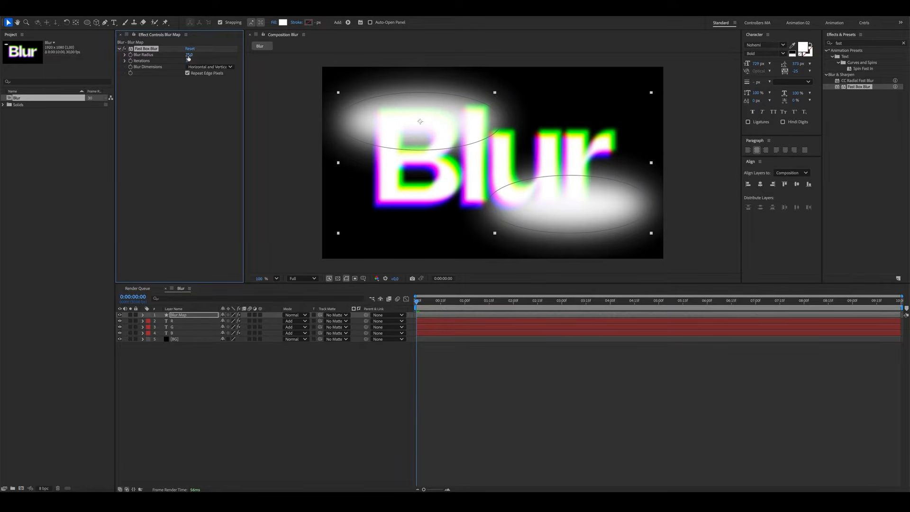
click(190, 55)
text(100)
key(Return)
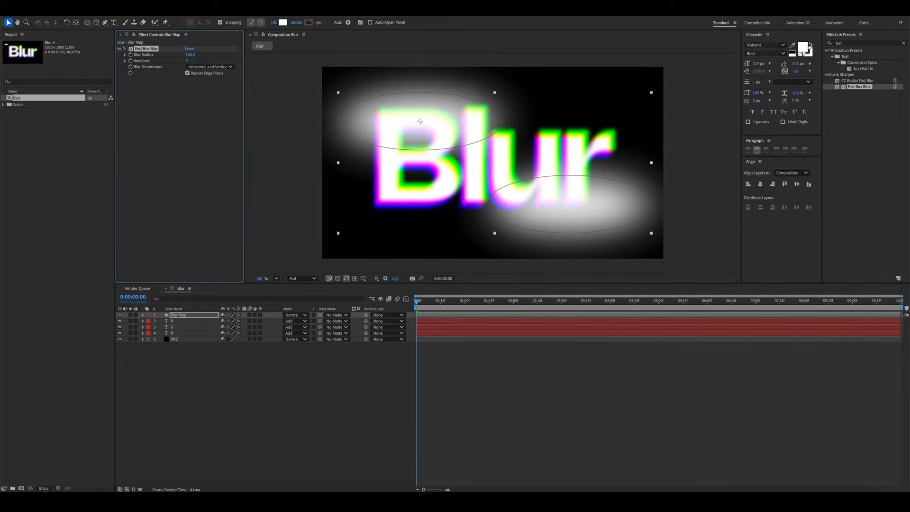
click(188, 55)
text(80)
key(Return)
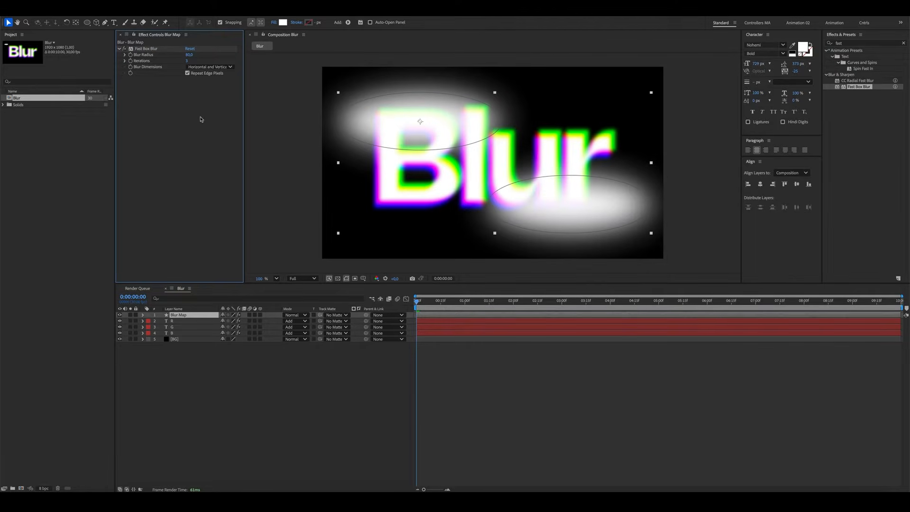
Set the Blur Map layer's Fast Box Blur radius to 90
click(189, 55)
text(90)
key(Return)
Enlarge the lower-right ellipse, Ellipse 2, proportionally to a size of about 1163 by 411
click(142, 315)
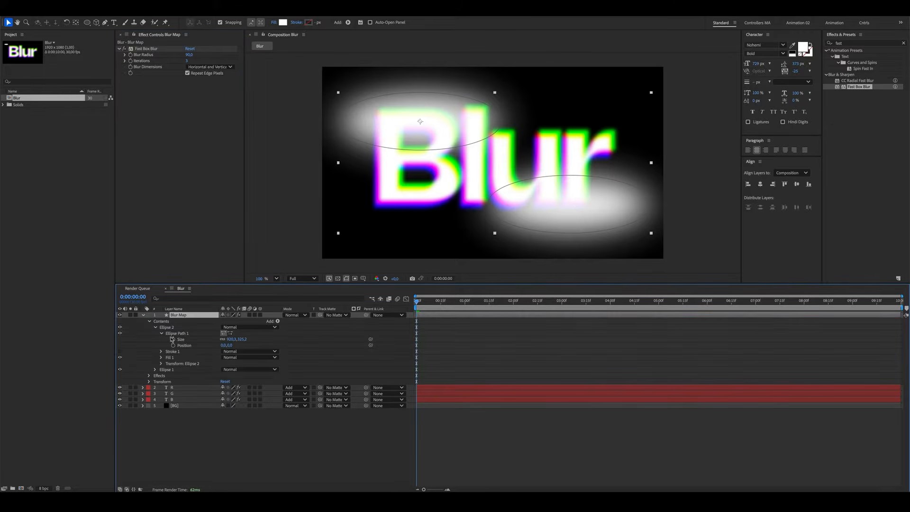
click(183, 339)
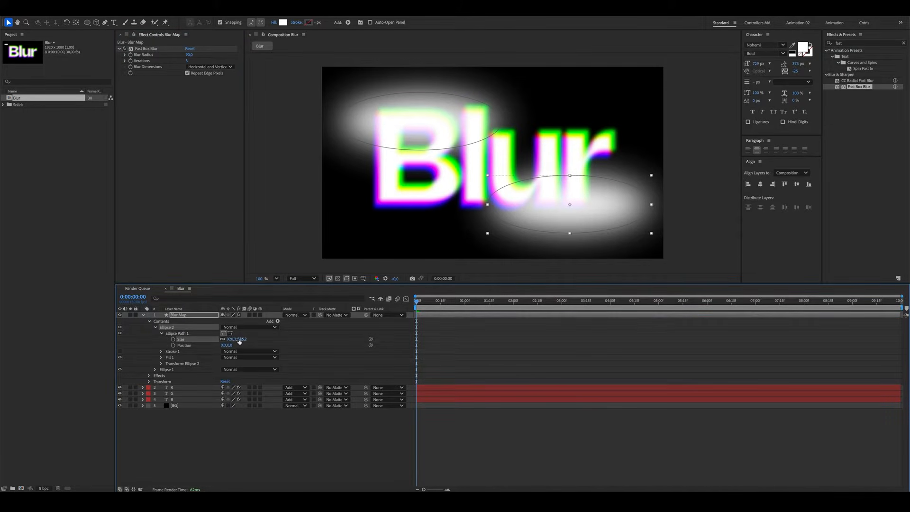
drag(231, 339, 270, 335)
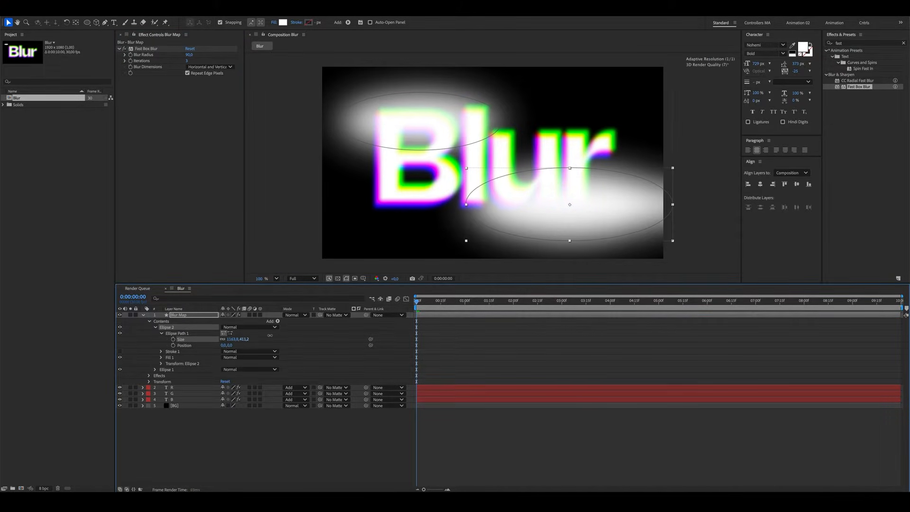
Try a Fast Box Blur radius of 150 on the Blur Map layer and undo the change
click(189, 55)
text(150)
key(Return)
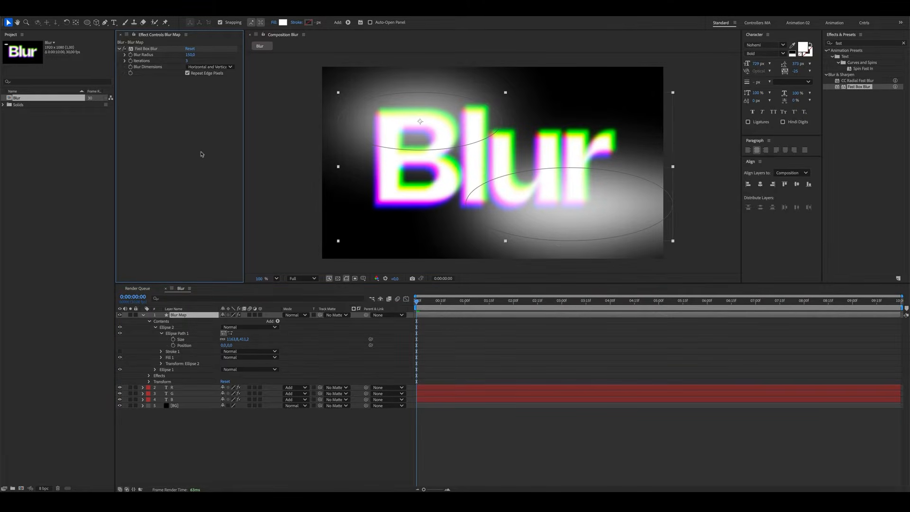
key(ctrl+z)
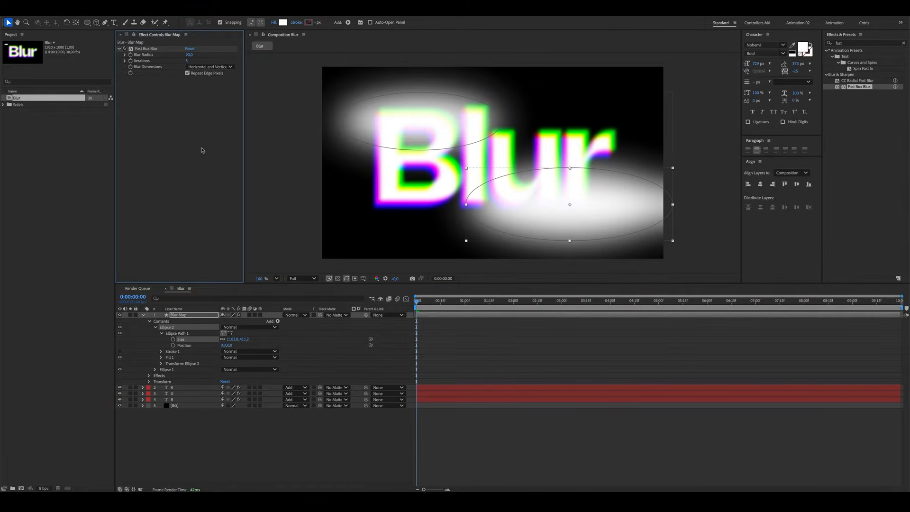
Enlarge the upper-left ellipse and position both ellipses farther outward toward opposite corners of the frame, then collapse and deselect the layer
click(375, 126)
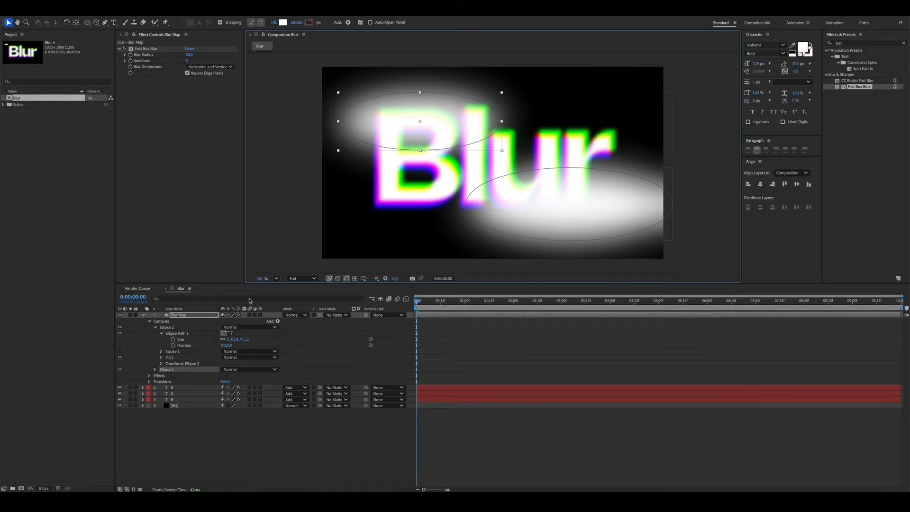
drag(502, 151, 476, 144)
click(552, 193)
drag(552, 193, 573, 215)
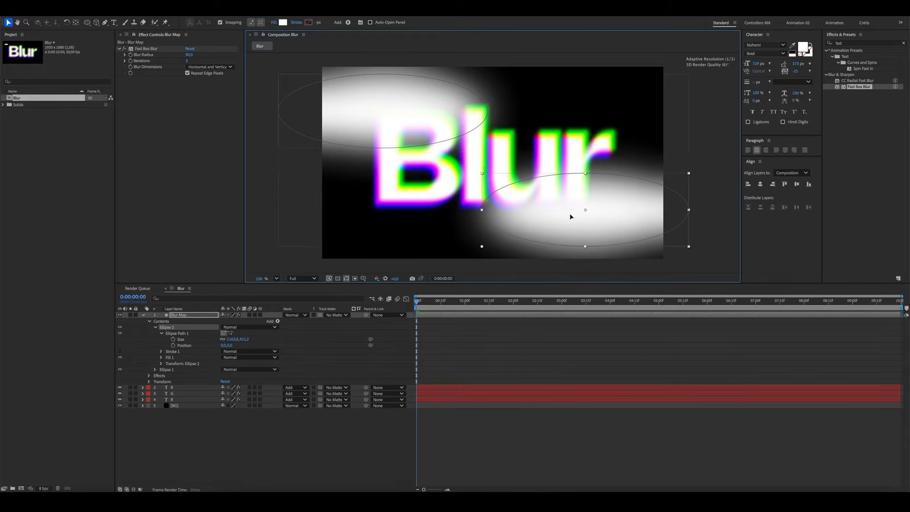
click(143, 315)
click(231, 395)
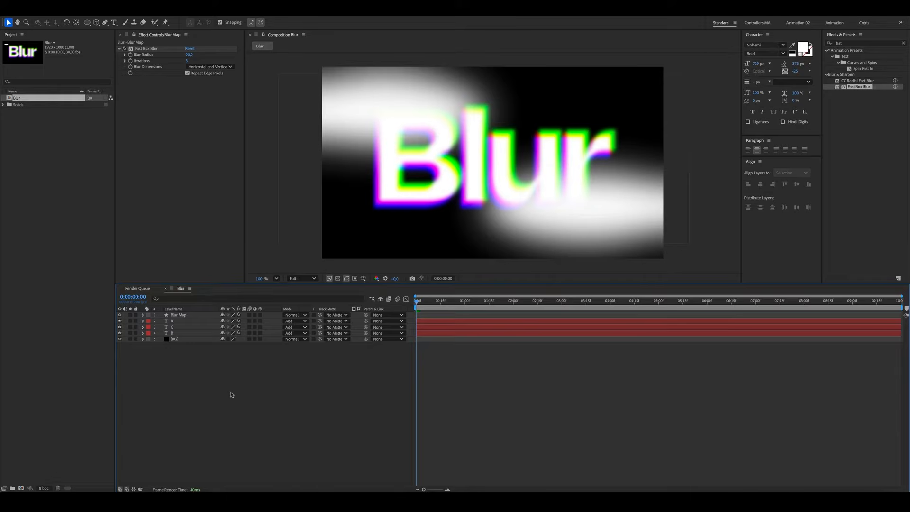
Create an adjustment layer directly below Blur Map and rename it as Blur
right_click(290, 374)
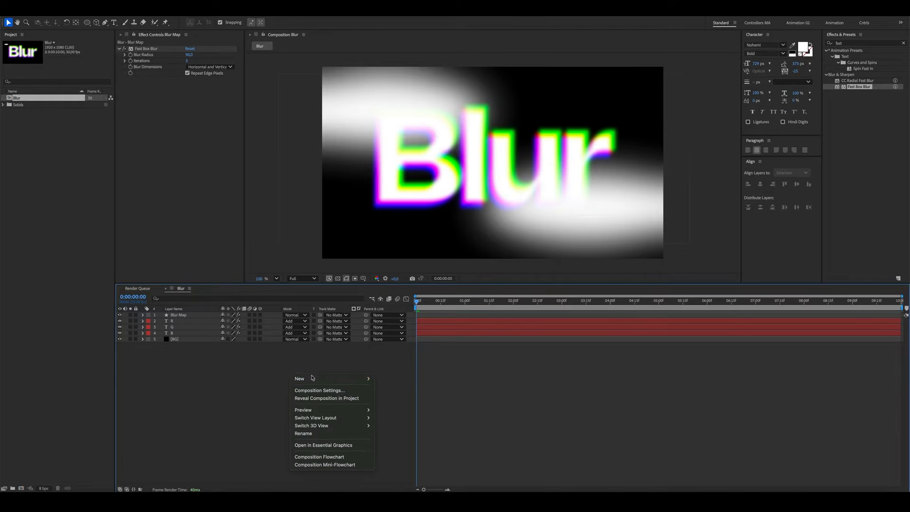
mouse_move(312, 379)
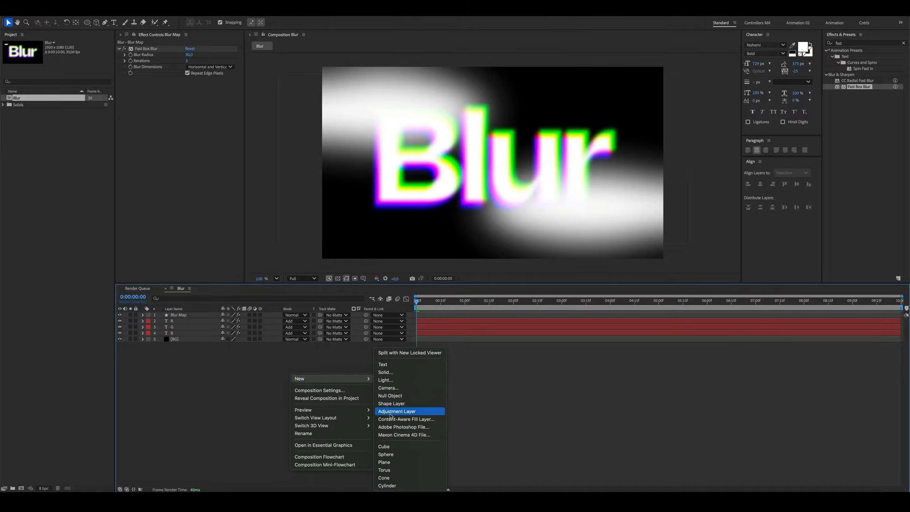
click(393, 411)
drag(175, 321, 180, 323)
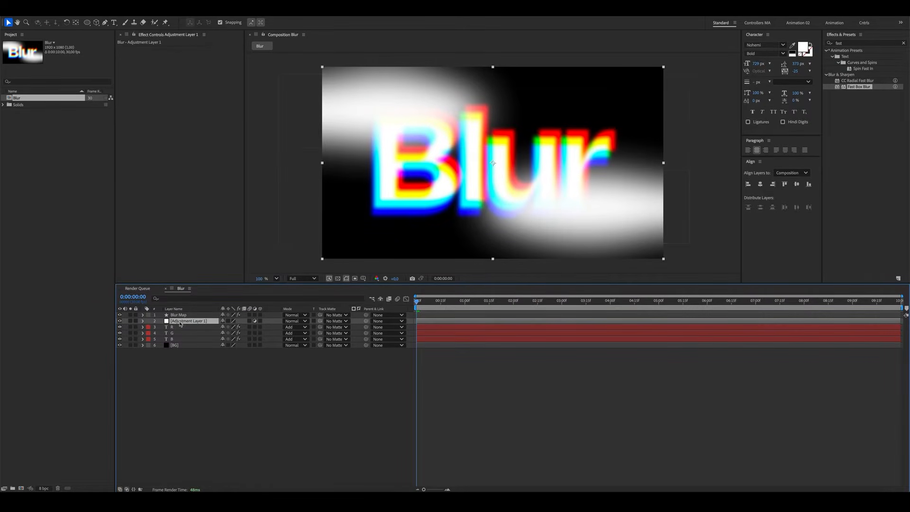
key(Return)
text(Blur)
key(Return)
Apply Camera Lens Blur to the Blur adjustment layer, using the Blur Map layer with Effects & Masks as its blur map
click(847, 43)
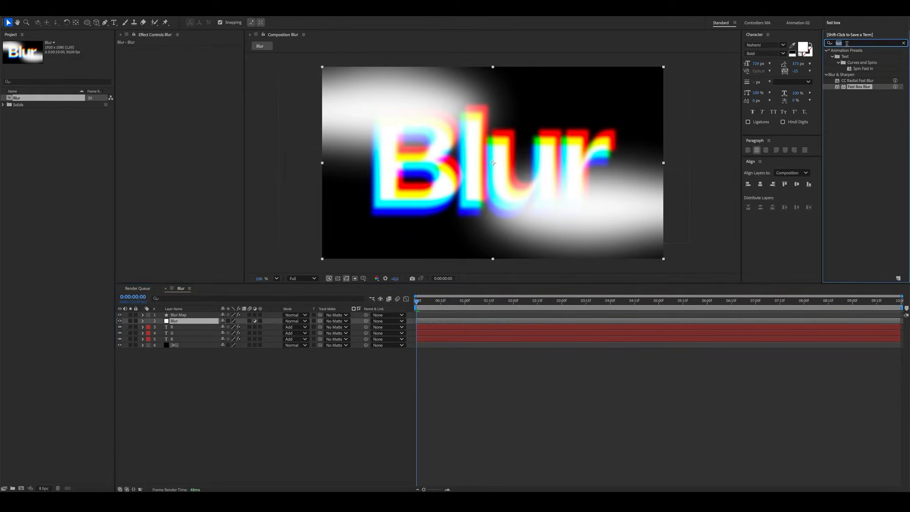
text(lens)
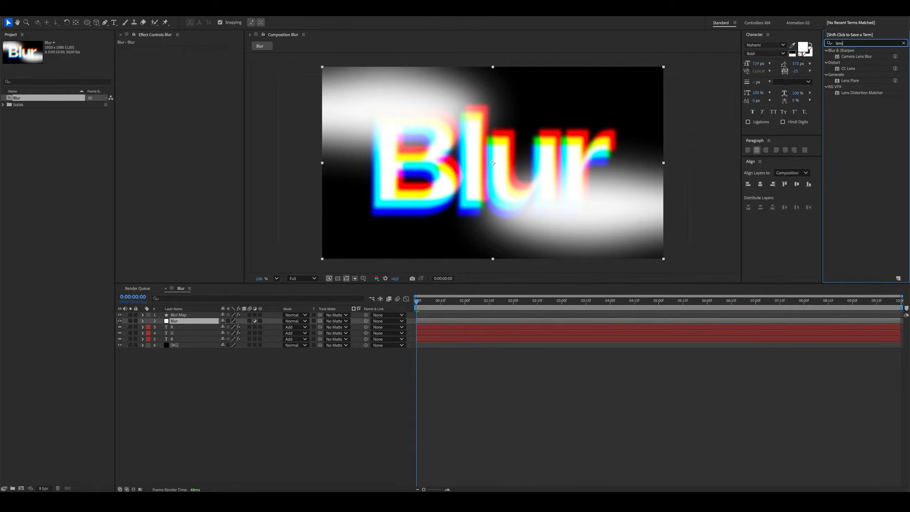
drag(851, 56, 203, 323)
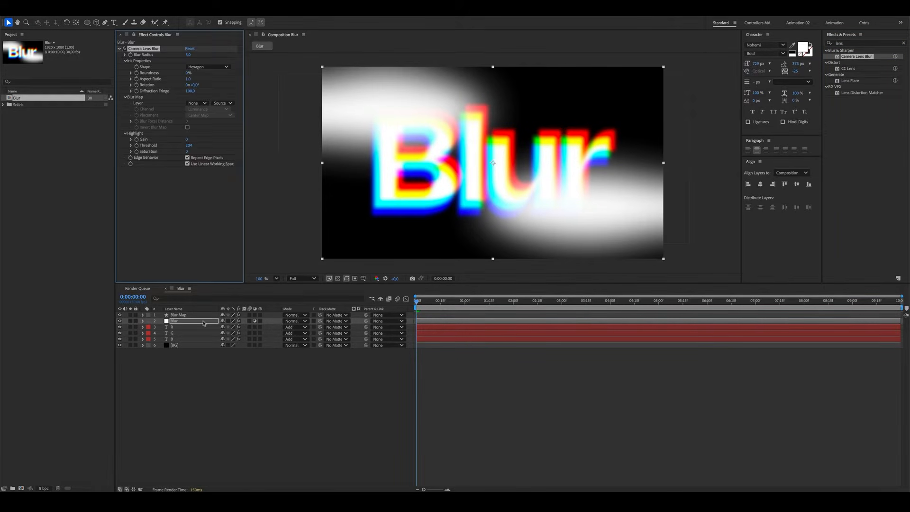
click(197, 103)
click(205, 122)
click(221, 103)
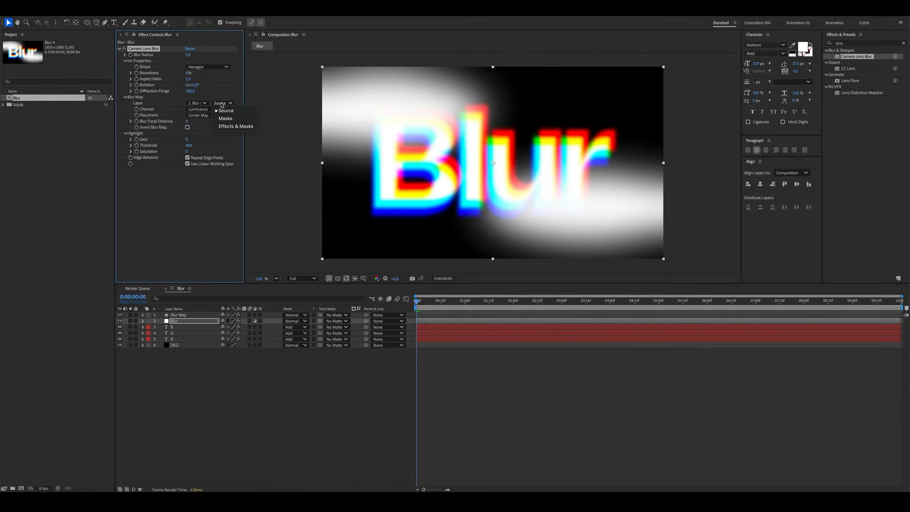
click(236, 126)
Set the Camera Lens Blur radius to 100 and roundness to 100%, and hide the Blur Map layer
click(189, 55)
text(100)
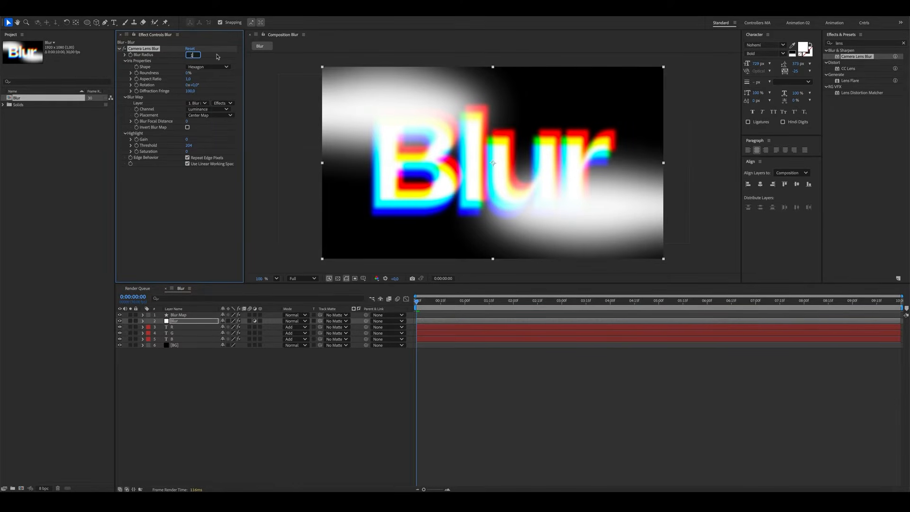
key(Tab)
text(100)
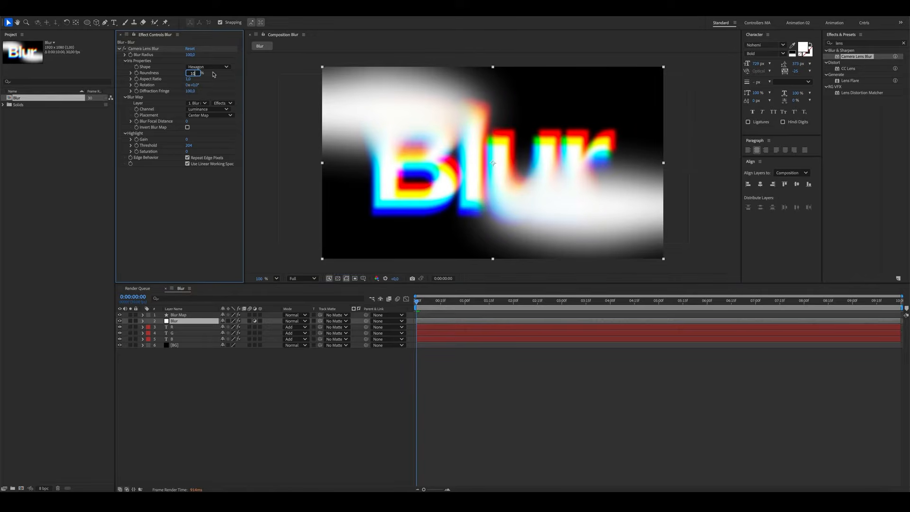
key(Return)
click(119, 315)
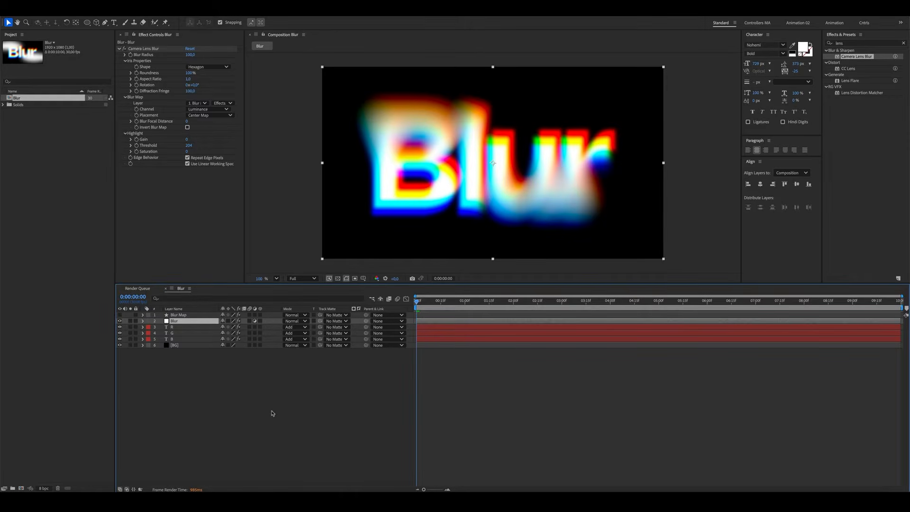
click(272, 412)
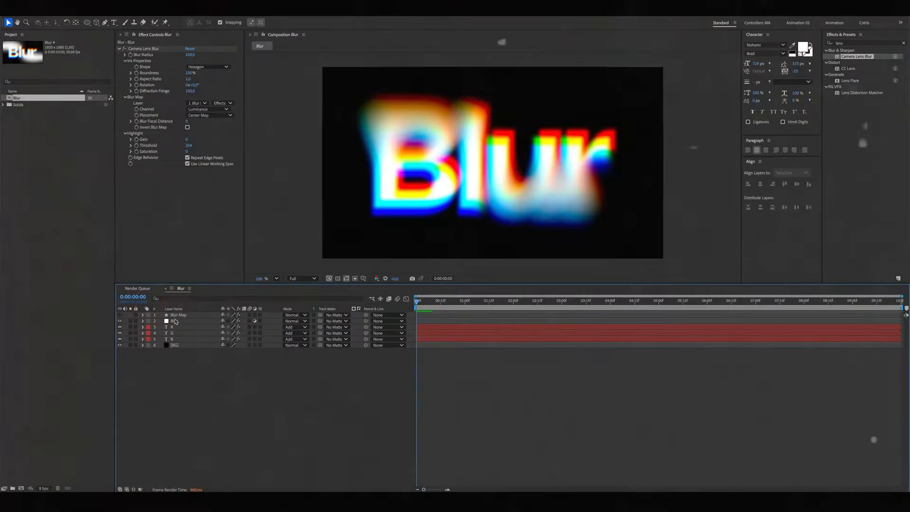
Set the preview resolution to Quarter and shift Ellipse 2 of the Blur Map layer to an X position of about 1638
click(142, 315)
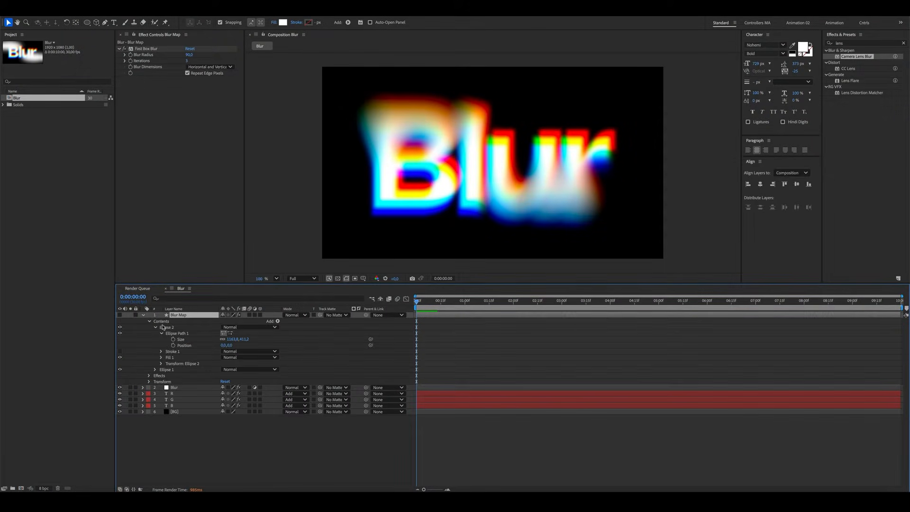
click(182, 339)
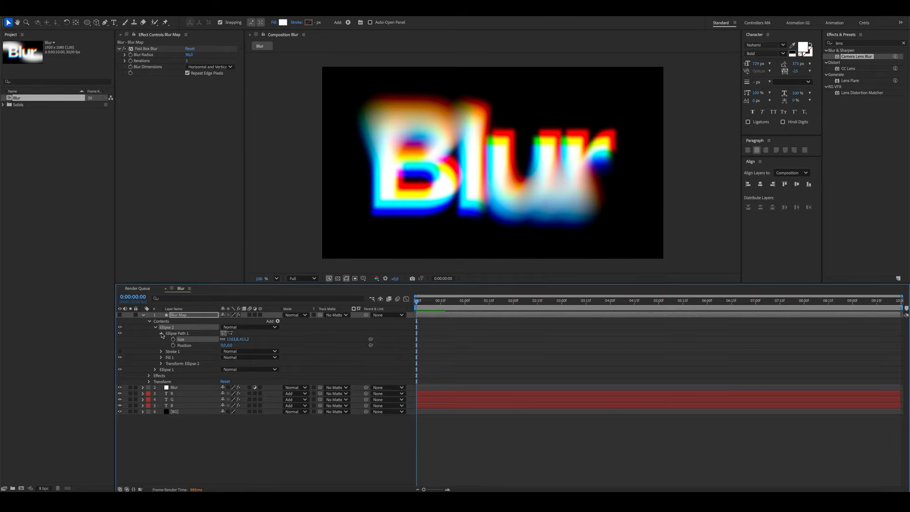
click(161, 334)
click(162, 352)
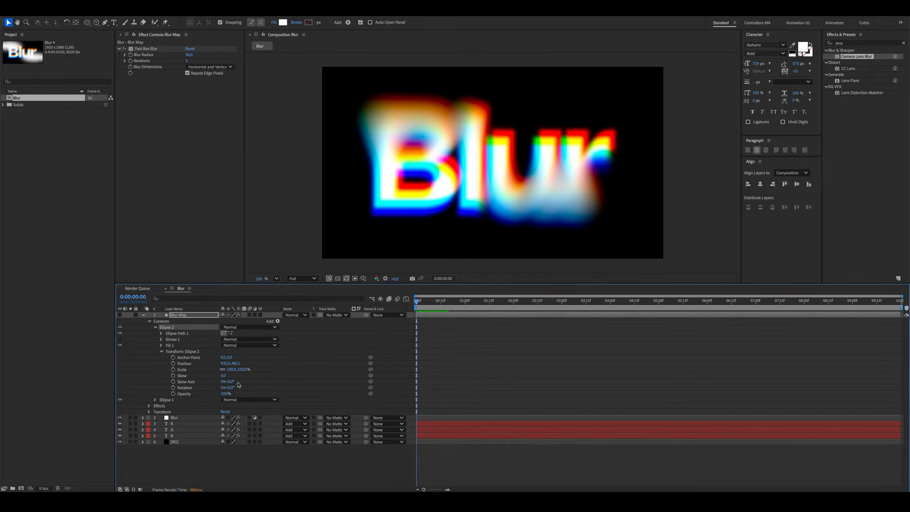
click(223, 364)
drag(243, 363, 338, 357)
click(301, 278)
click(299, 330)
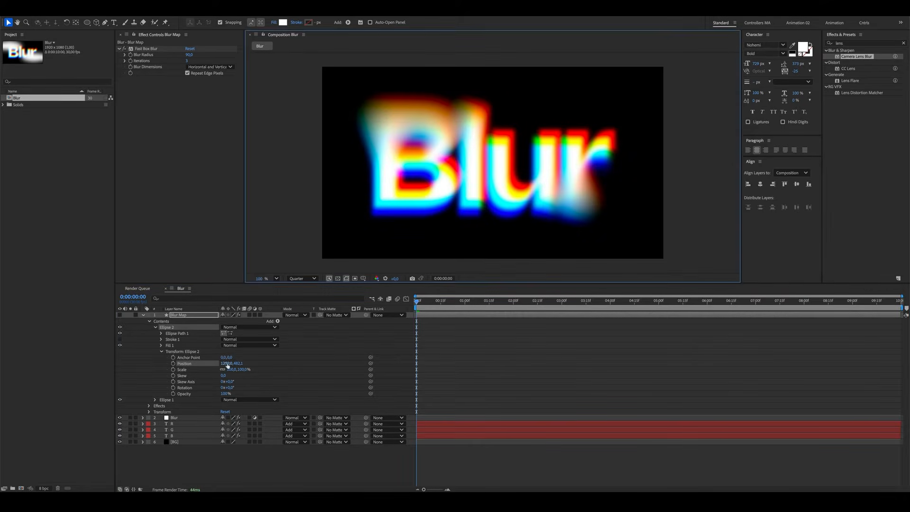
drag(228, 365, 258, 370)
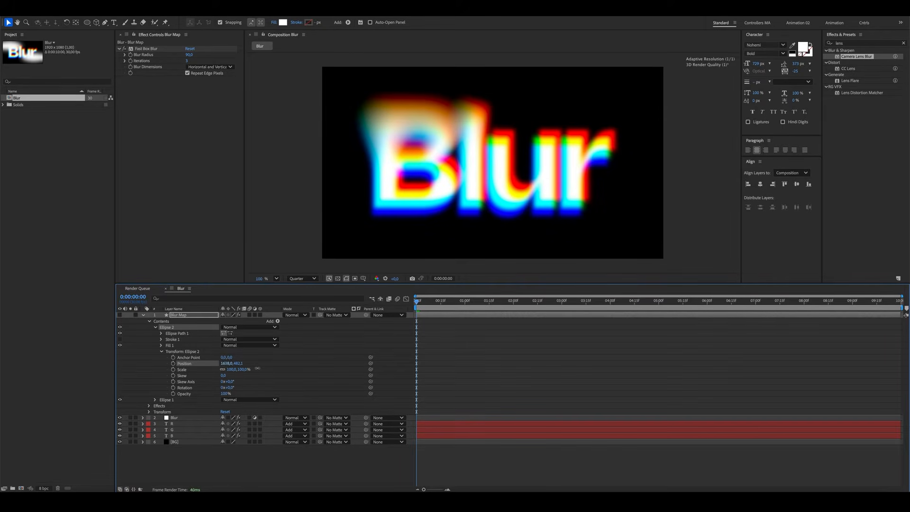
click(173, 358)
drag(566, 301, 609, 300)
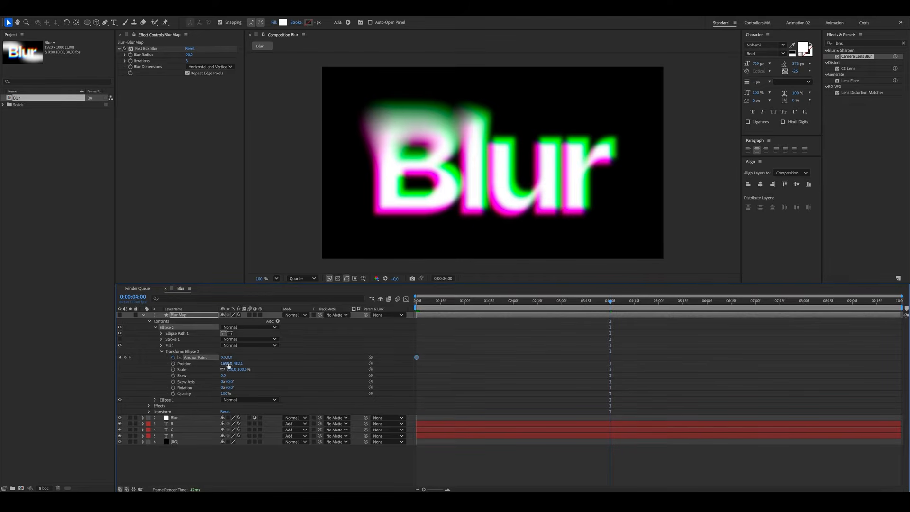
click(173, 357)
Keyframe Ellipse 2's position at 0 s and set its X position to about -462 at 4 s
drag(432, 300, 610, 311)
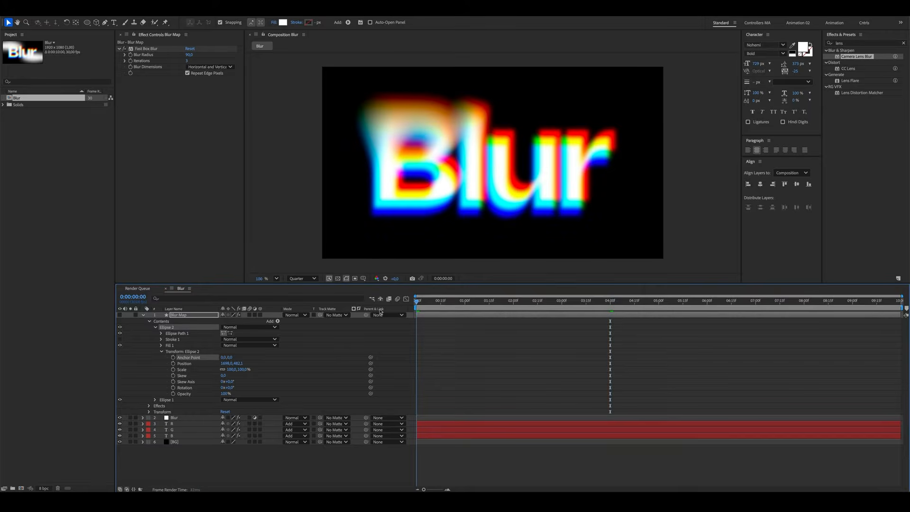
click(173, 363)
drag(232, 363, 163, 376)
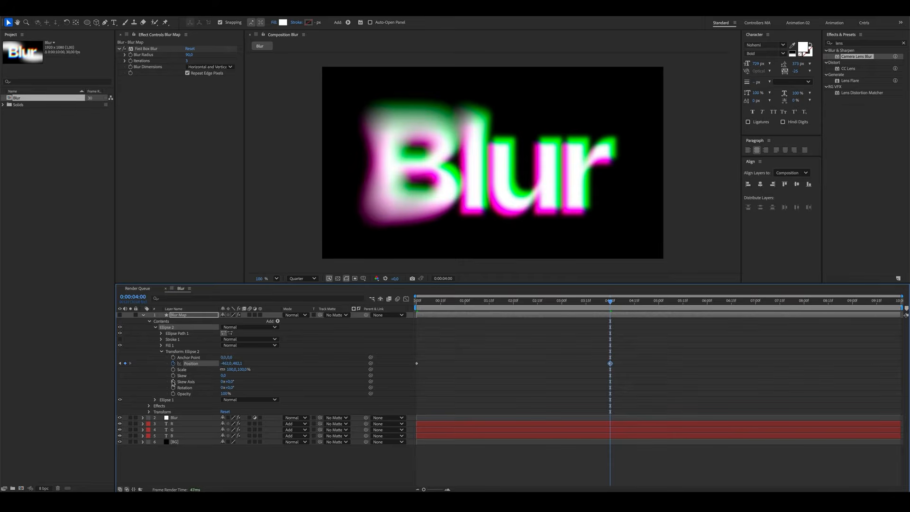
Animate Ellipse 1's position with keyframes at 0 s and 4 s, moving it to an X position of about 1222 at 4 s
click(156, 400)
click(162, 424)
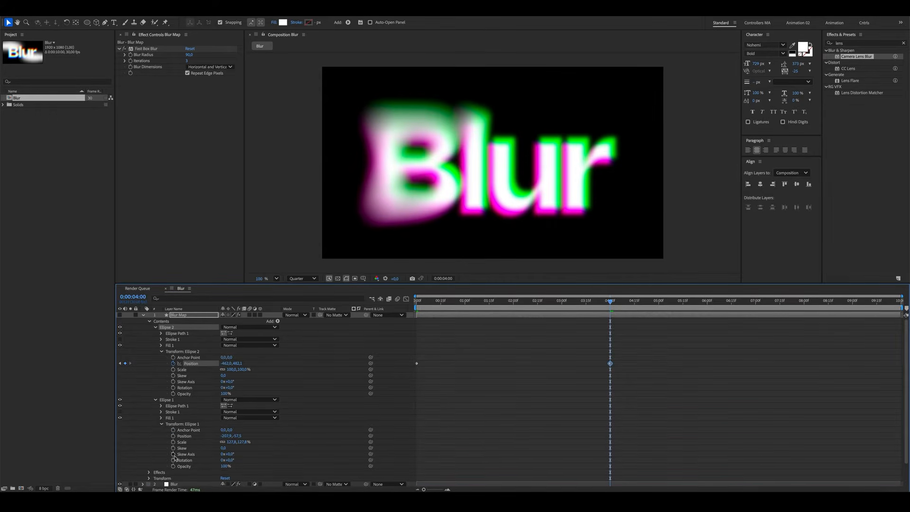
click(174, 436)
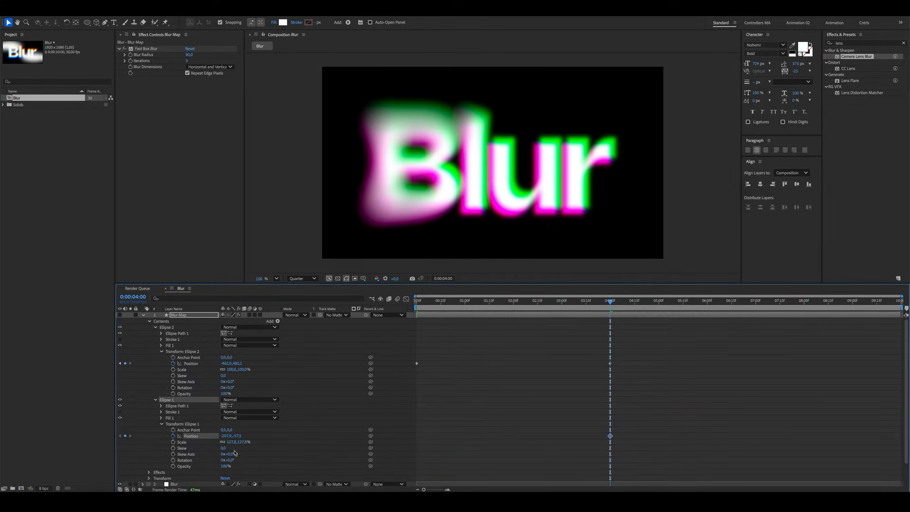
drag(223, 436, 164, 449)
key(Home)
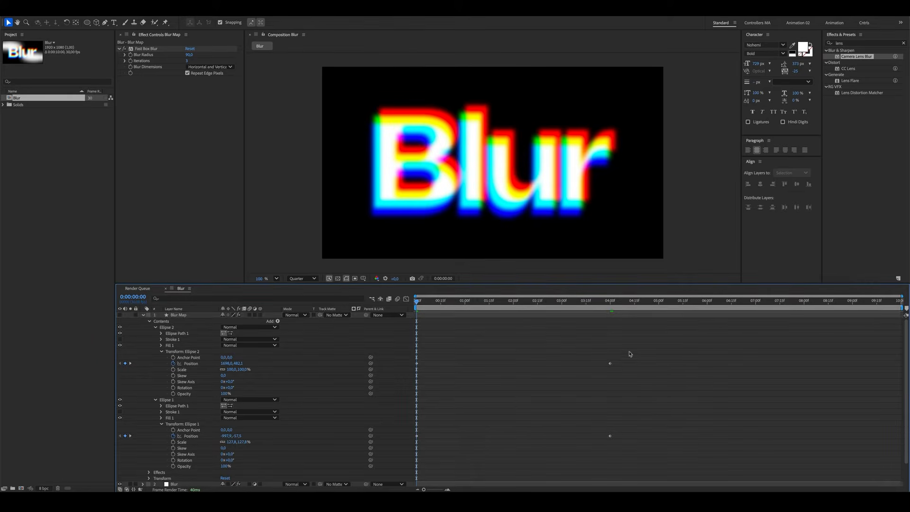
Apply Easy Ease to both ellipses' position keyframes and shape their speed graph into a steep, symmetrical peak around 2 s
drag(642, 355, 415, 443)
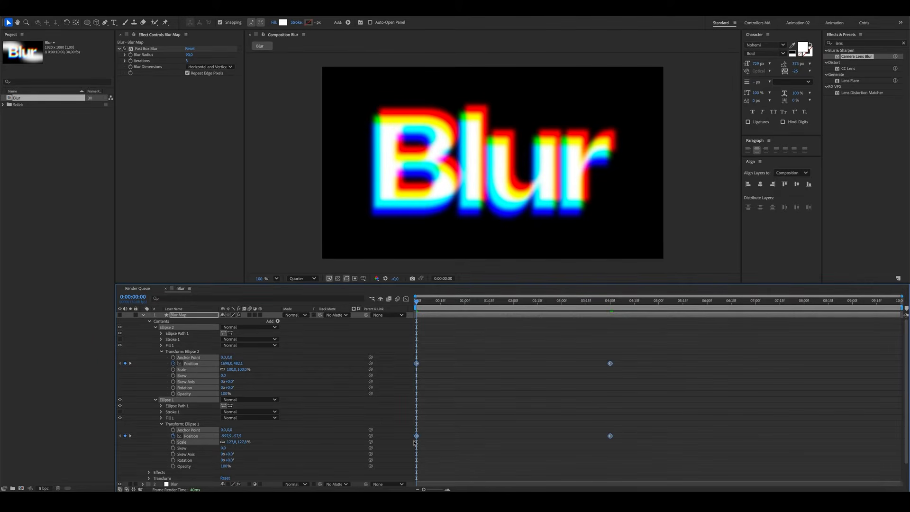
key(F9)
click(406, 299)
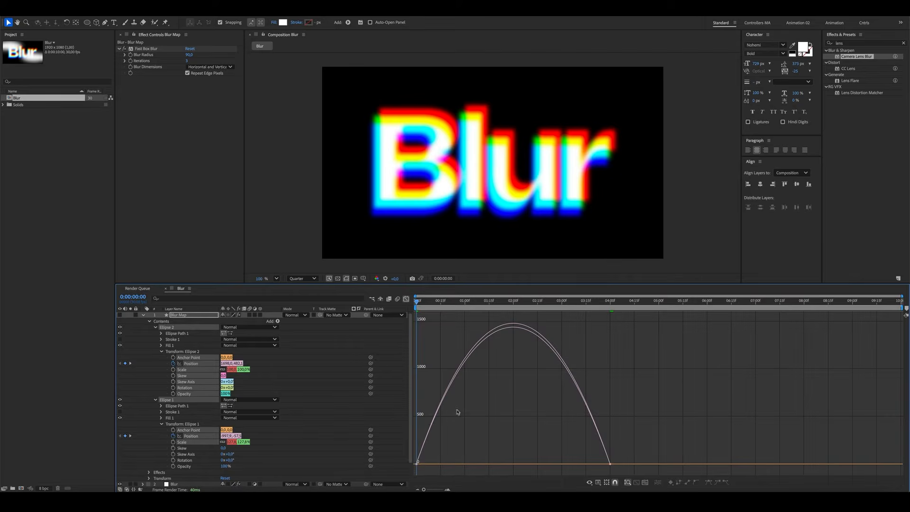
drag(467, 421, 489, 465)
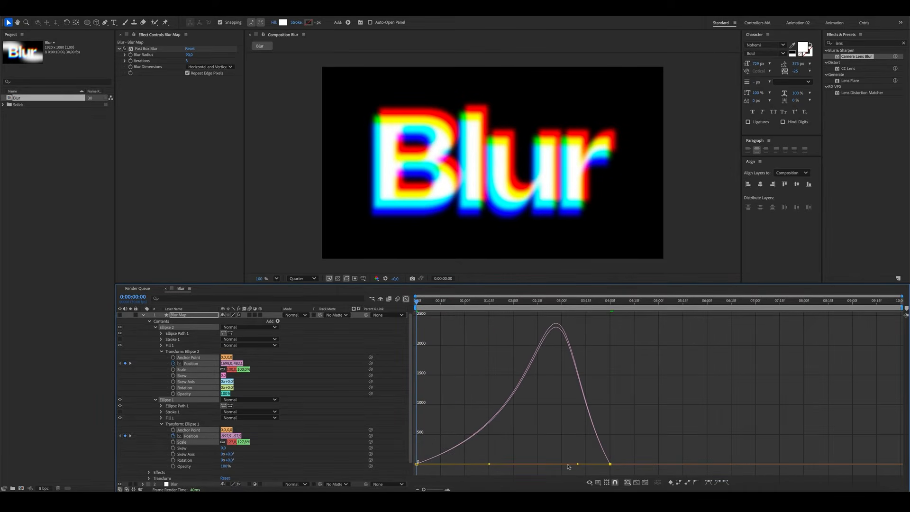
drag(578, 464, 538, 467)
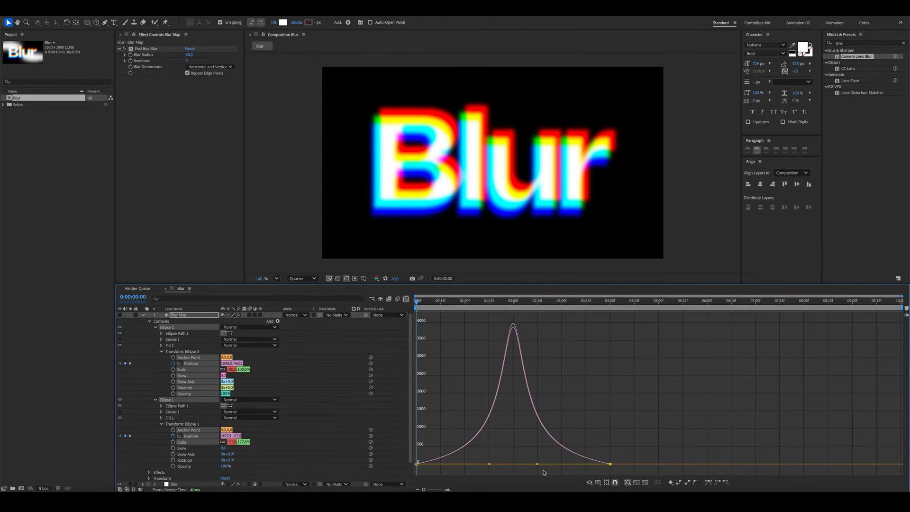
click(406, 299)
click(498, 369)
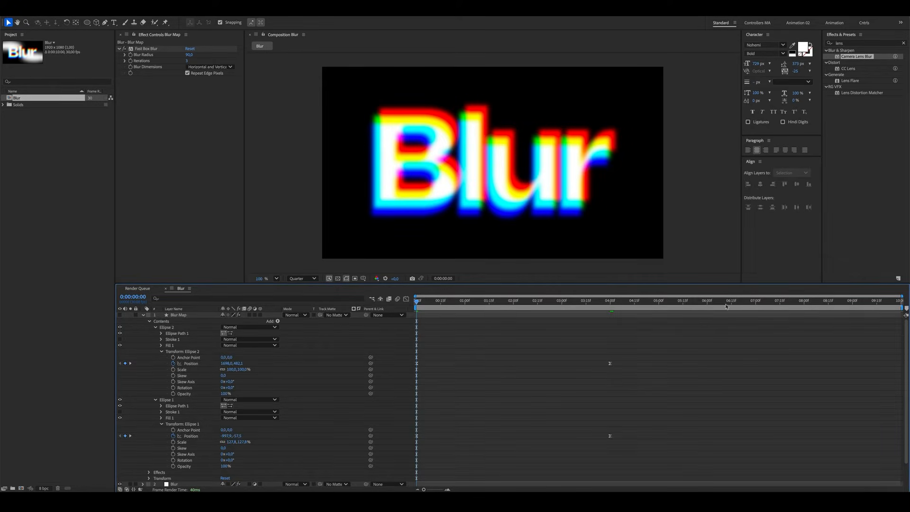
Add hold-in-place position keyframes for Ellipse 2 and Ellipse 1 at 8 s
click(805, 302)
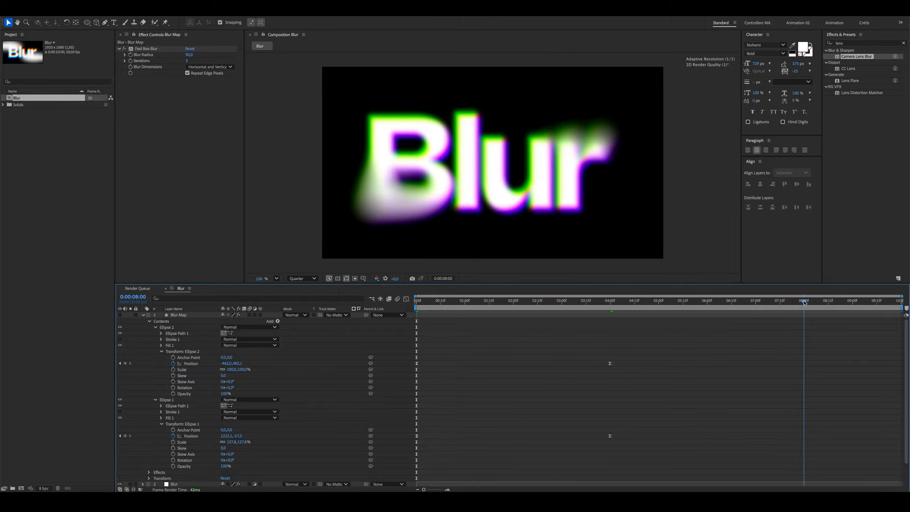
click(125, 363)
click(125, 436)
At 0:00:09:29, set Ellipse 1's X position to about 1712 and Ellipse 2's X position to about -1162
click(859, 301)
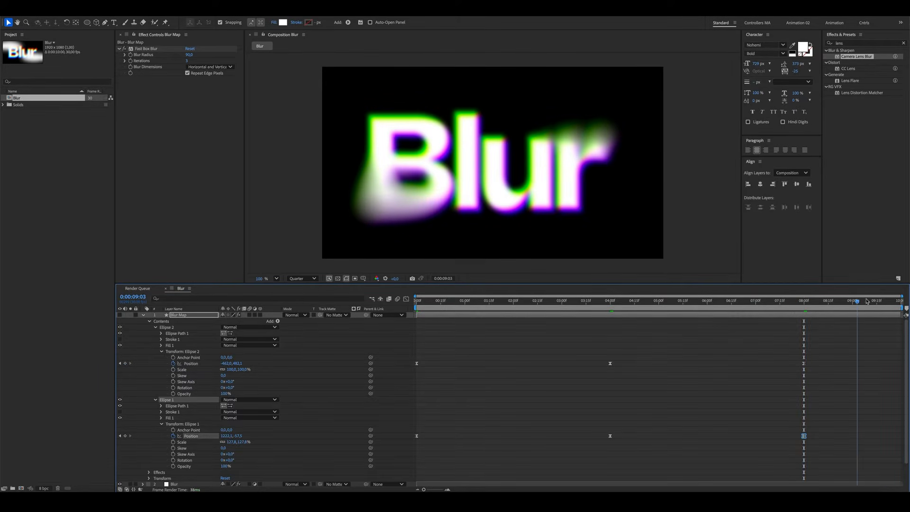
drag(867, 301, 902, 302)
click(272, 429)
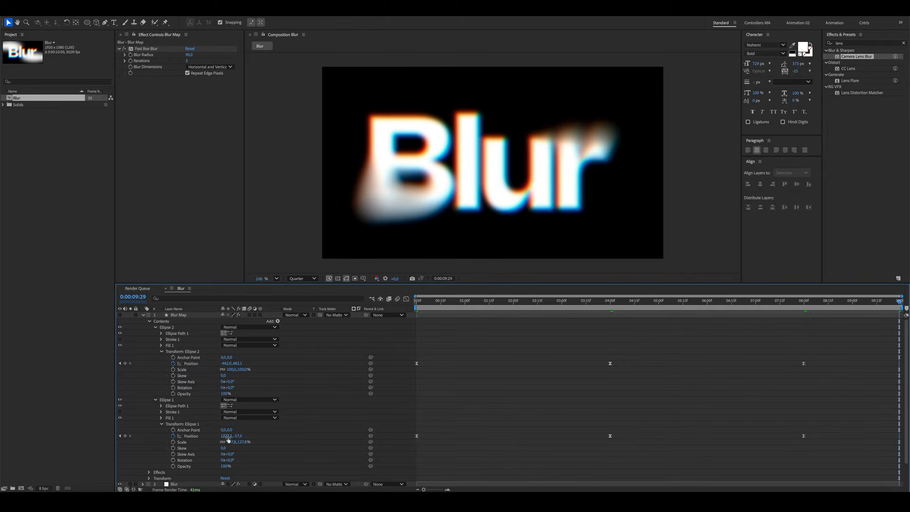
drag(226, 436, 249, 436)
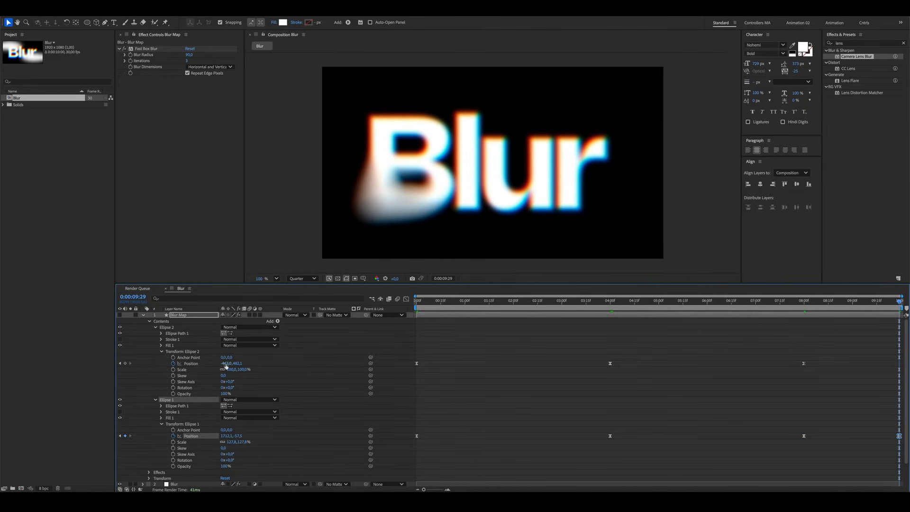
drag(227, 363, 199, 363)
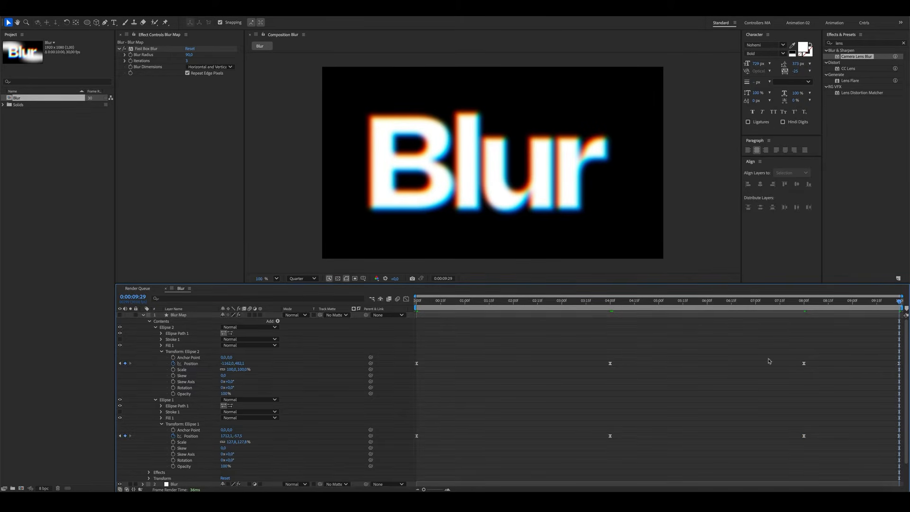
Strengthen the easing of both ellipses' position keyframes between 8 s and the composition's end in the speed graph
drag(759, 341, 903, 439)
click(406, 300)
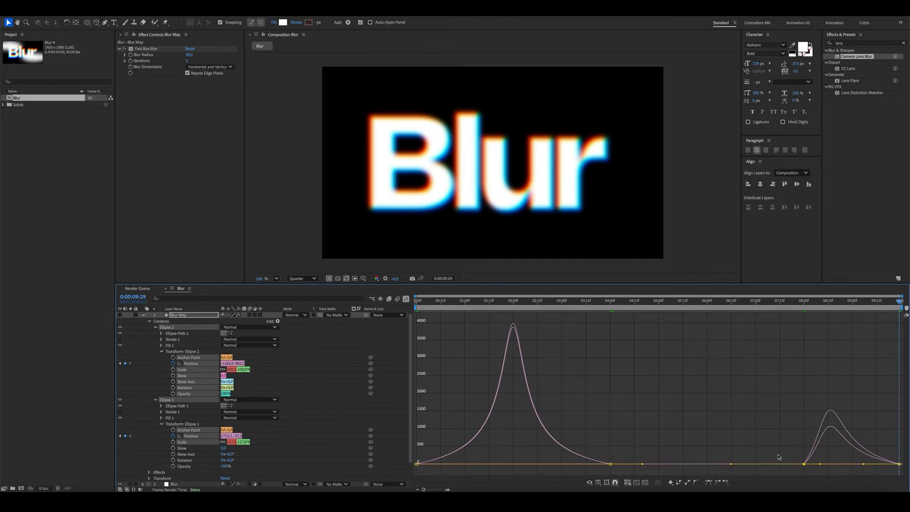
drag(822, 465, 839, 466)
mouse_move(880, 434)
mouse_down()
mouse_move(908, 471)
mouse_move(864, 466)
mouse_up()
click(645, 437)
click(337, 406)
click(406, 299)
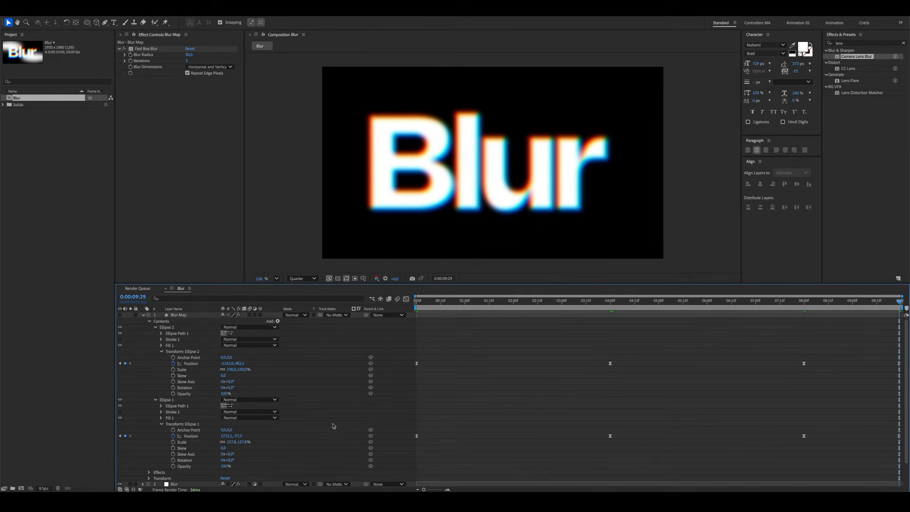
Add the expression posterizeTime(15); wiggle(.6,250) to Ellipse 2's position
alt+click(173, 363)
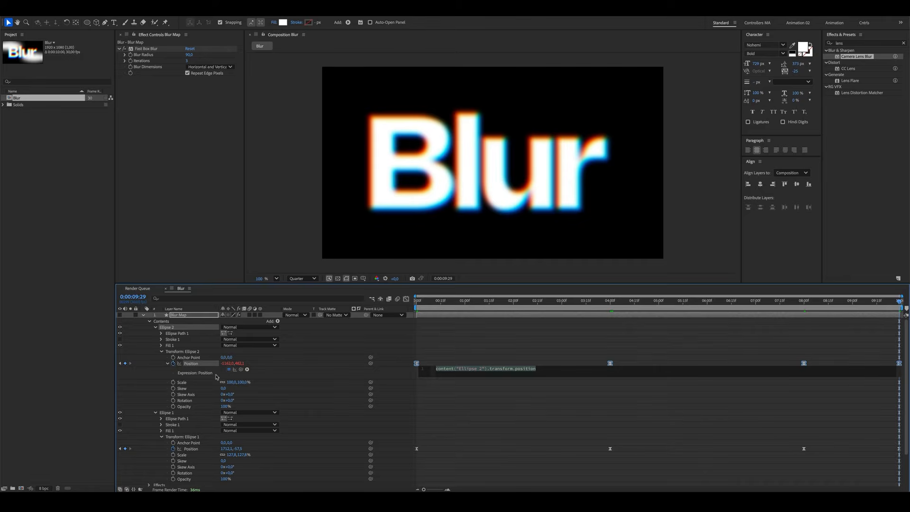
text(posterize)
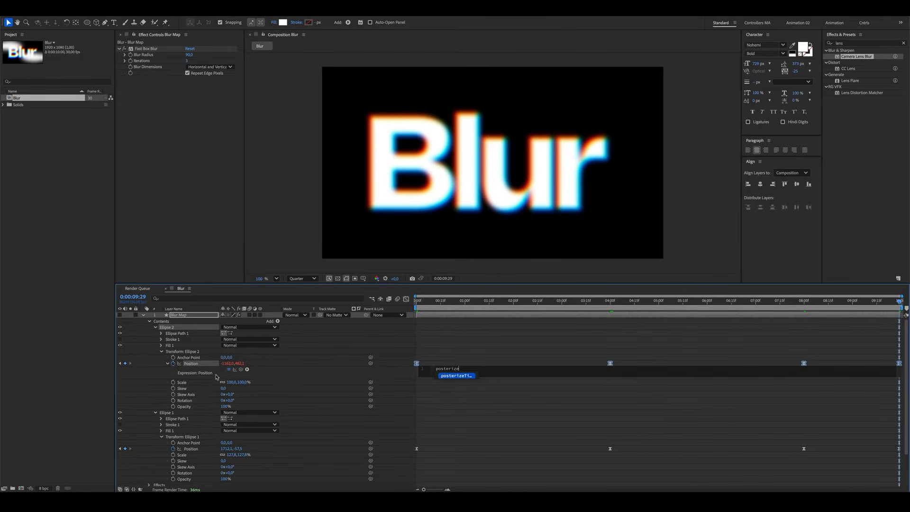
text(Time()
text(wiggle(.6,250)
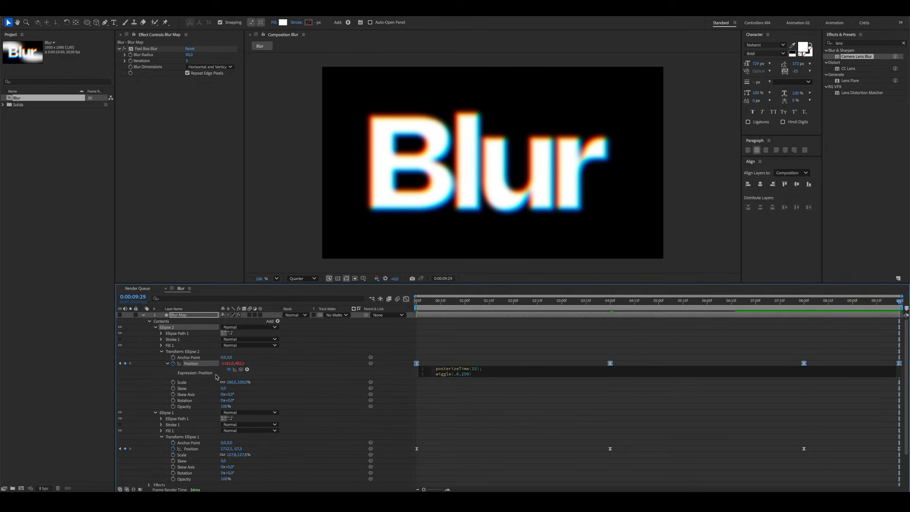
click(313, 376)
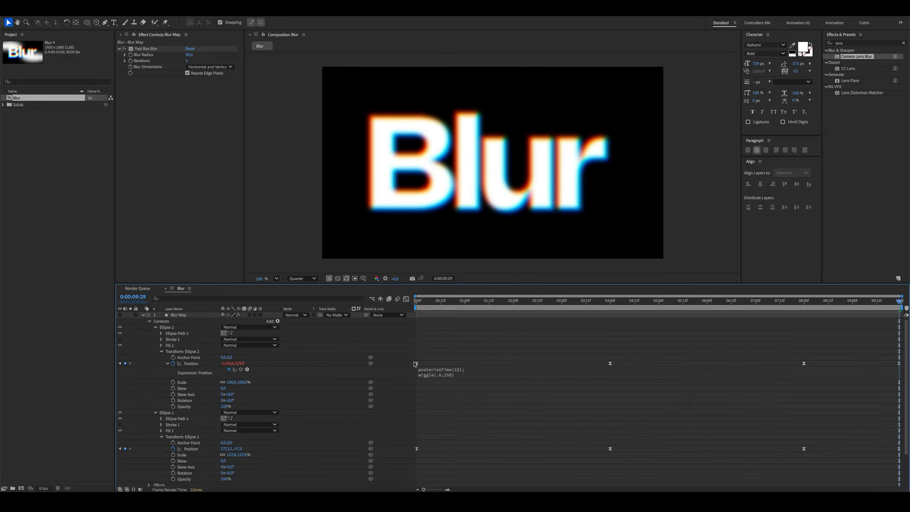
Copy only the expression from Ellipse 2's position and paste it onto Ellipse 1's position
right_click(205, 363)
click(237, 445)
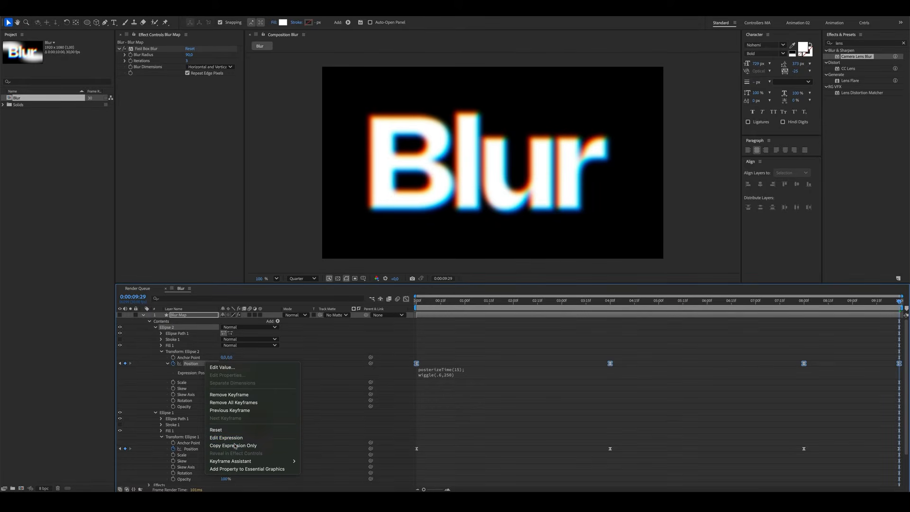
click(192, 449)
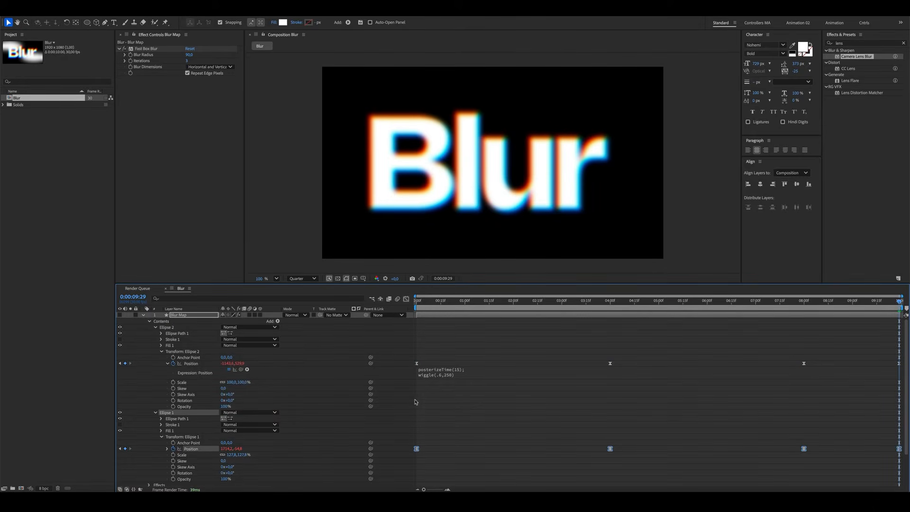
click(433, 394)
Preview the animation, collapse the Blur Map layer, and briefly show it to check the moving ellipses over the text
key(space)
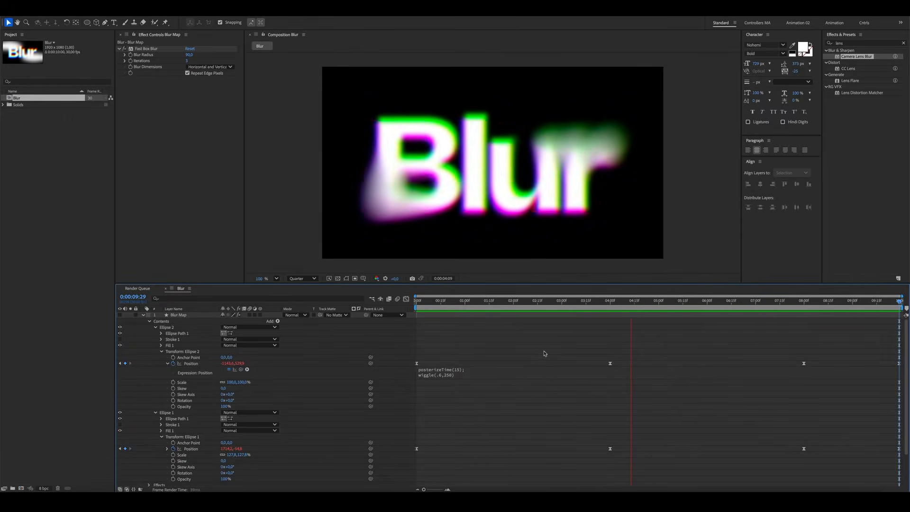
key(space)
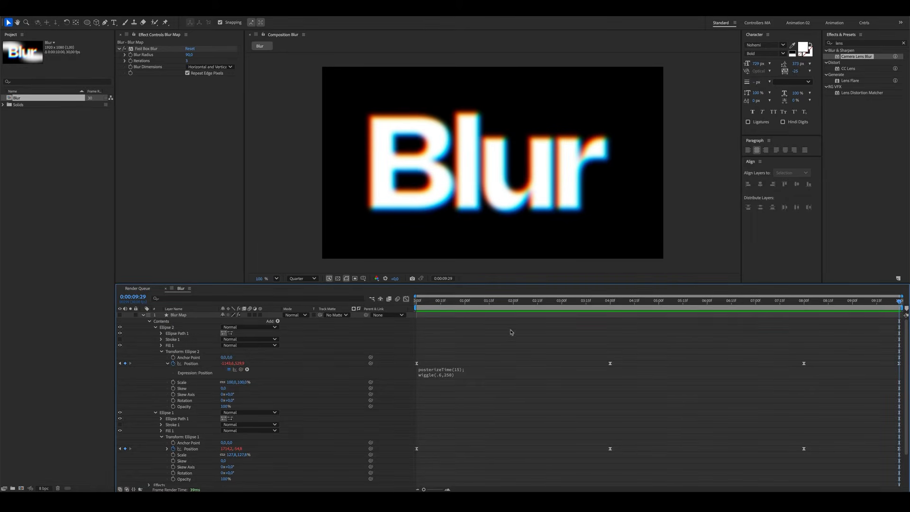
click(142, 315)
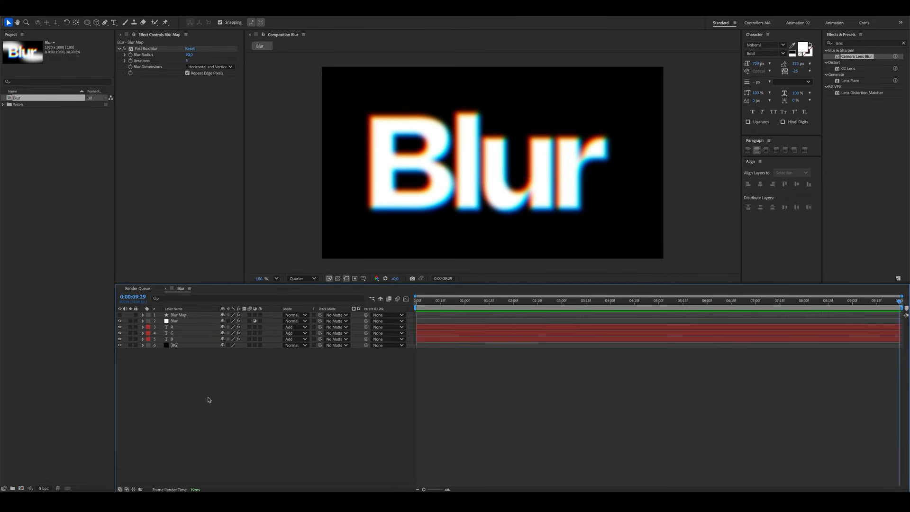
click(120, 315)
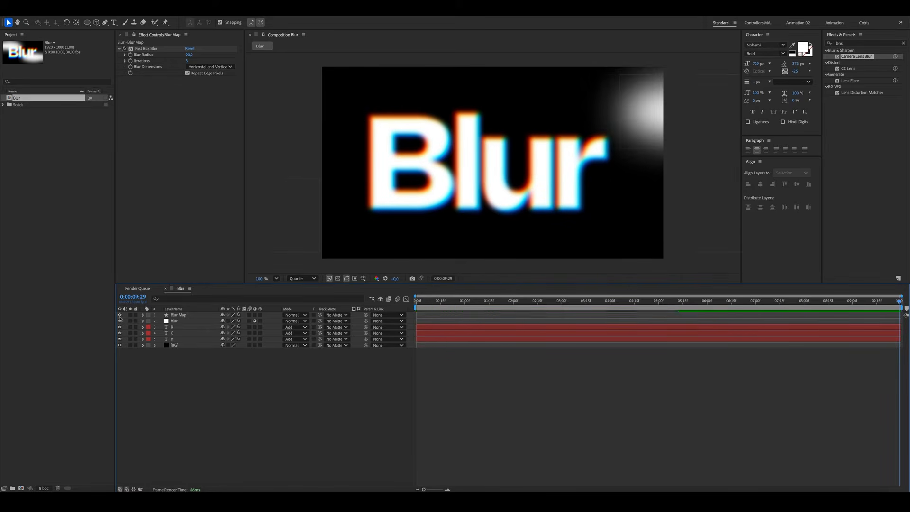
click(120, 315)
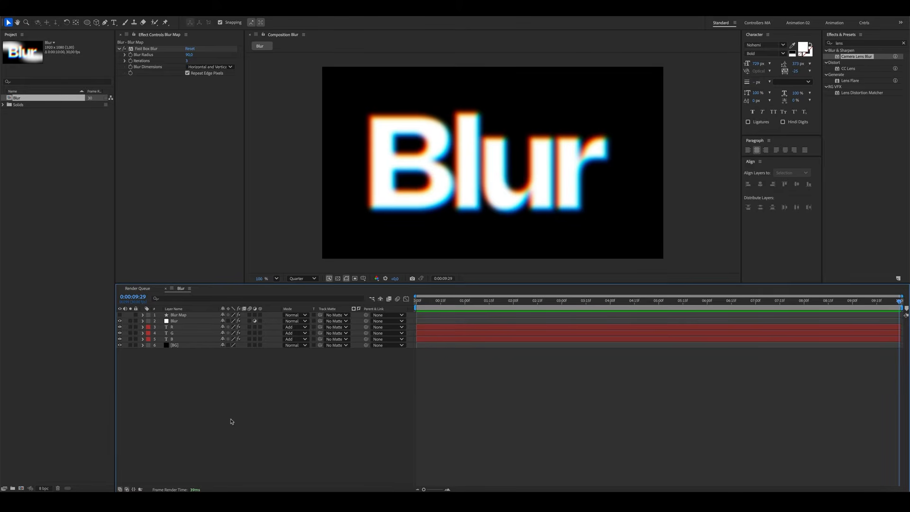
Create a 1920 x 1080, 30 fps, 10-second composition named Halftone Text and place the Blur composition in it
key(ctrl+n)
text(Halftone Text)
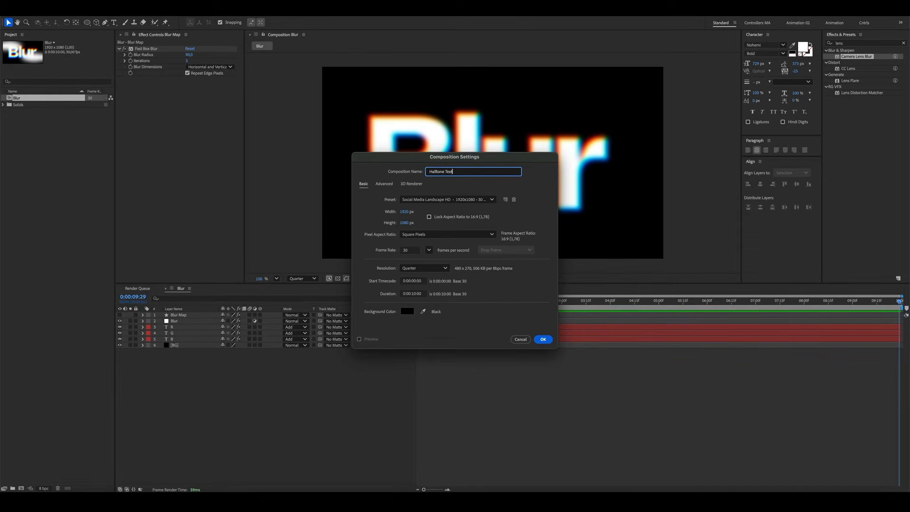
key(Return)
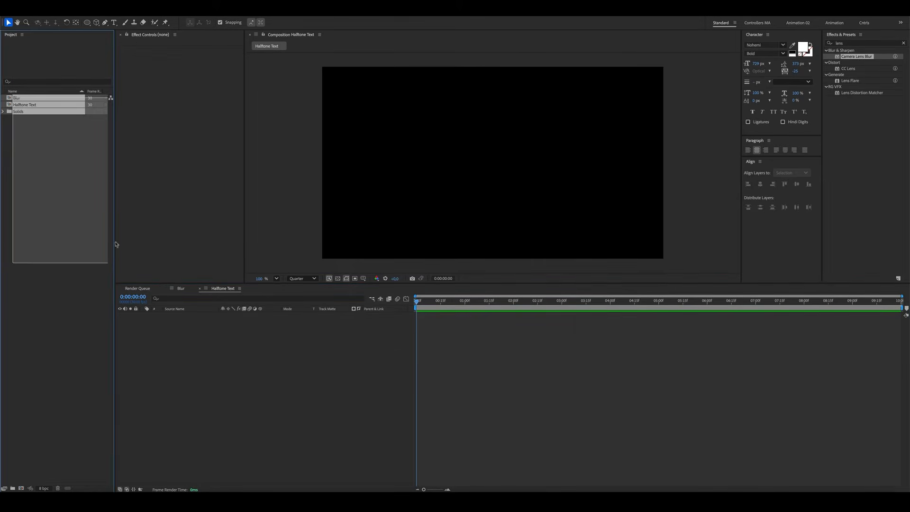
click(10, 98)
drag(11, 98, 215, 349)
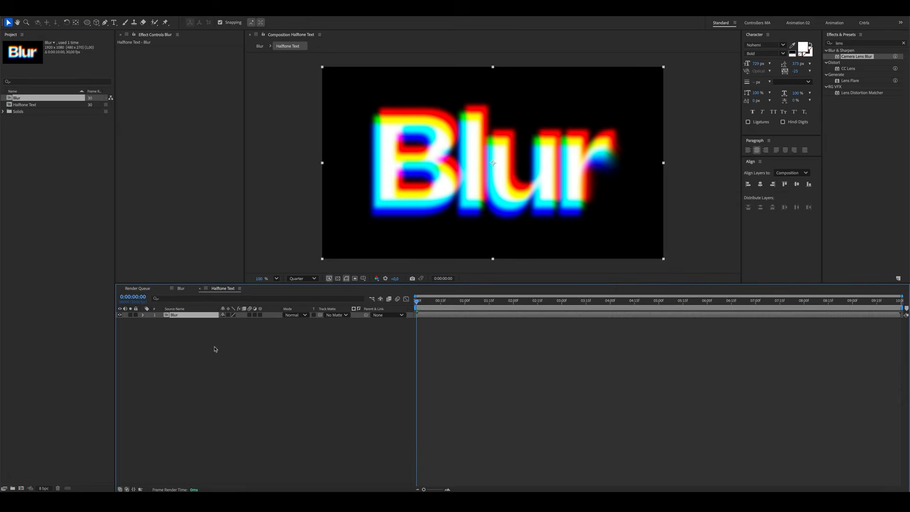
Create an adjustment layer above the Blur layer and rename it as Halftone
right_click(220, 358)
mouse_move(284, 353)
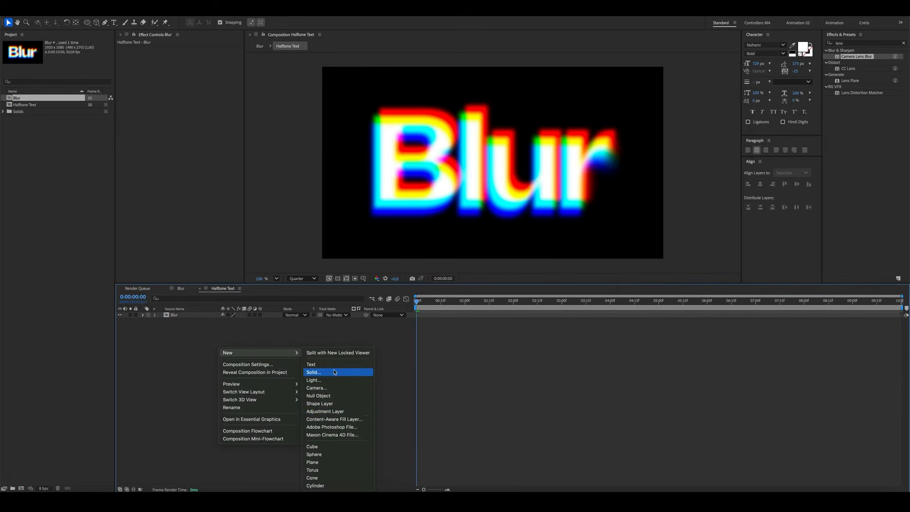
click(337, 412)
key(Return)
text(Halftone)
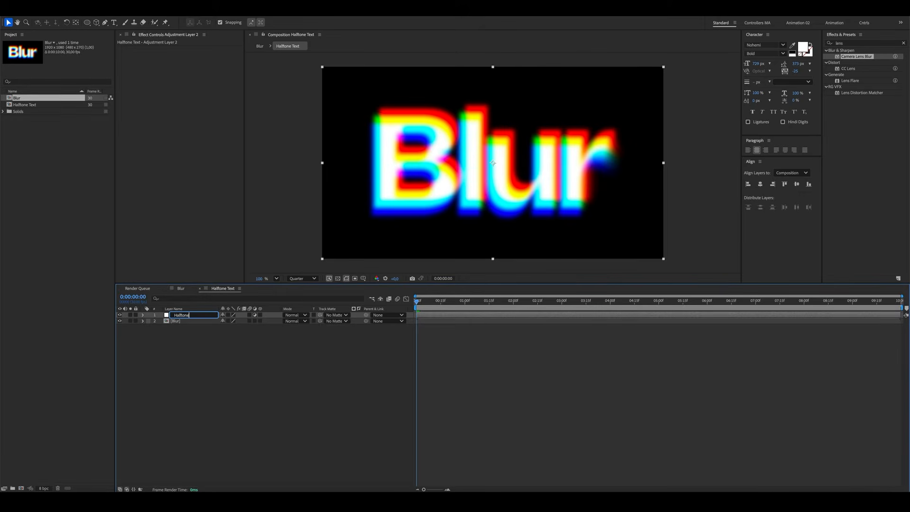
key(Return)
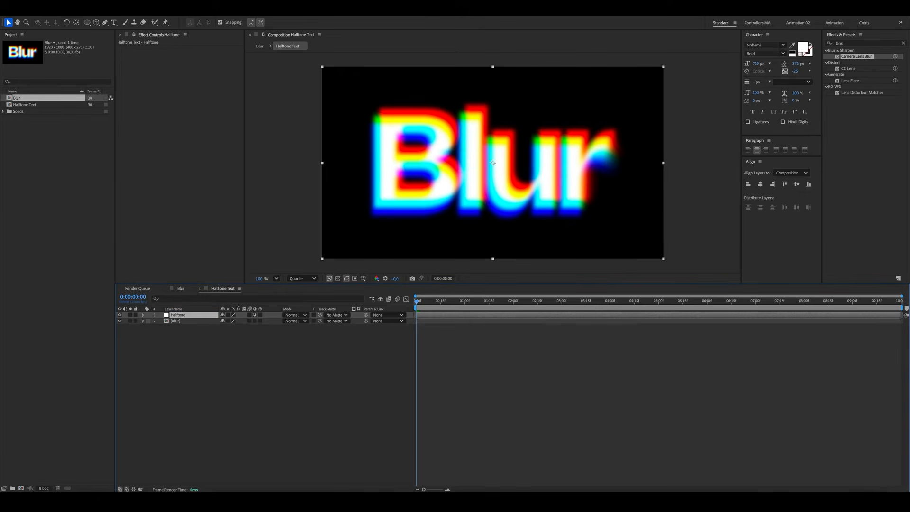
Apply the Transform effect to the Halftone adjustment layer and set its rotation to -45°
double_click(839, 43)
text(Transform)
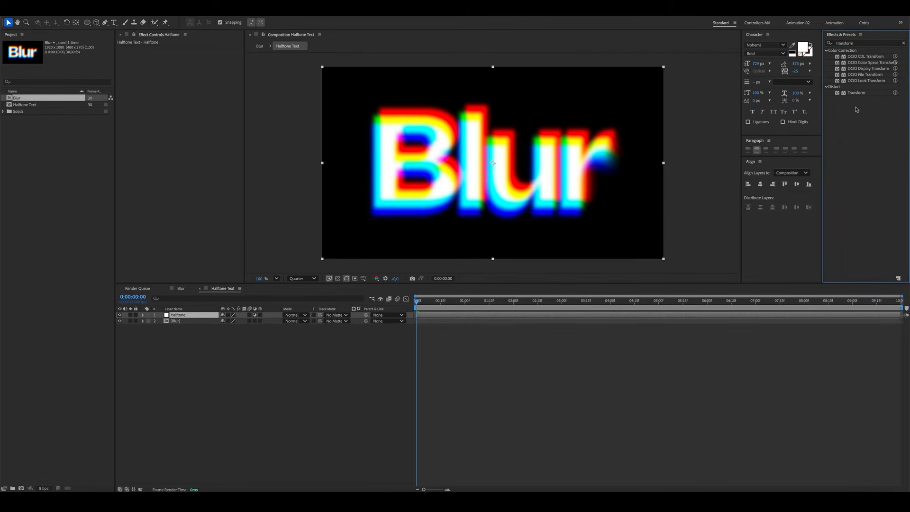
drag(856, 93, 164, 138)
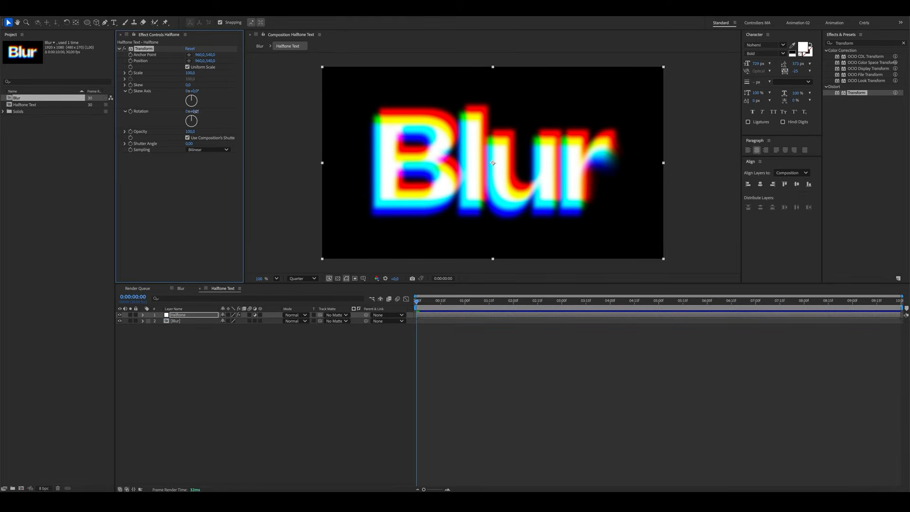
click(196, 112)
text(-45)
key(Return)
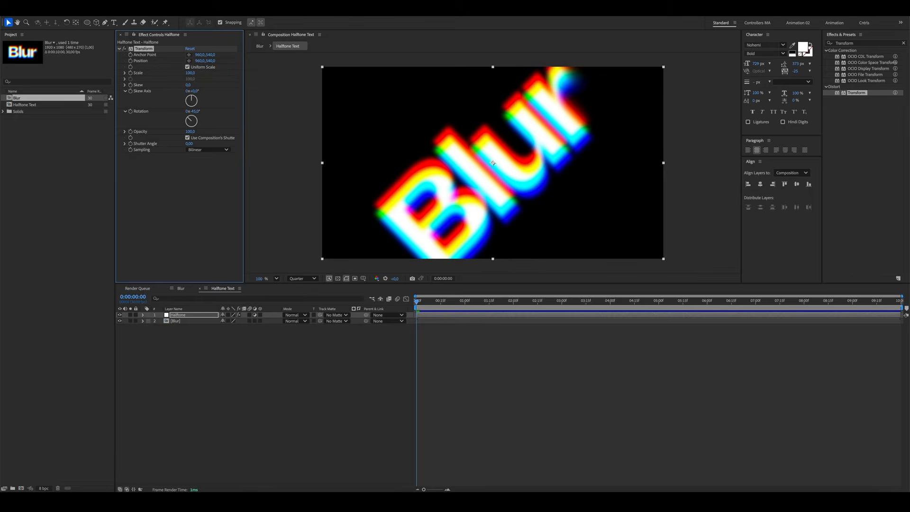
Add CC Ball Action after Transform on the Halftone layer, with grid spacing 7 and ball size 25
click(866, 43)
text(ball a)
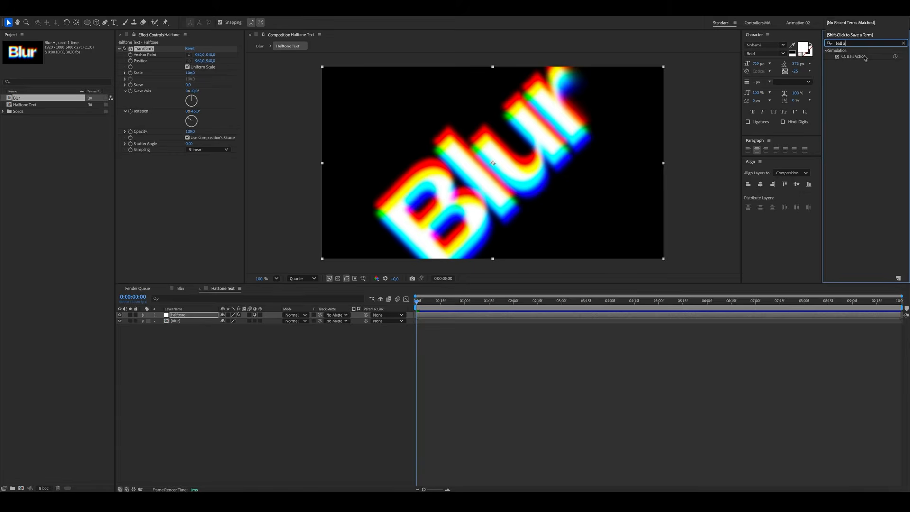
drag(853, 56, 315, 163)
click(119, 48)
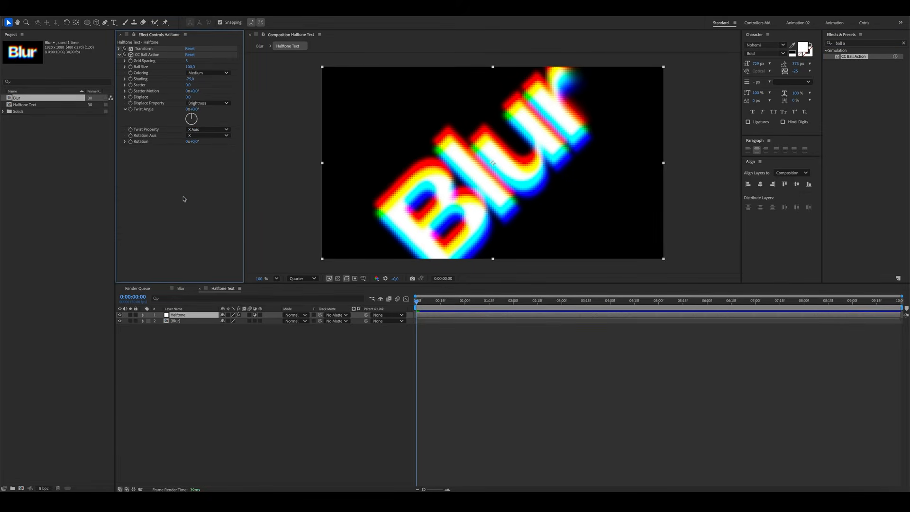
click(188, 62)
click(189, 67)
text(25)
key(Return)
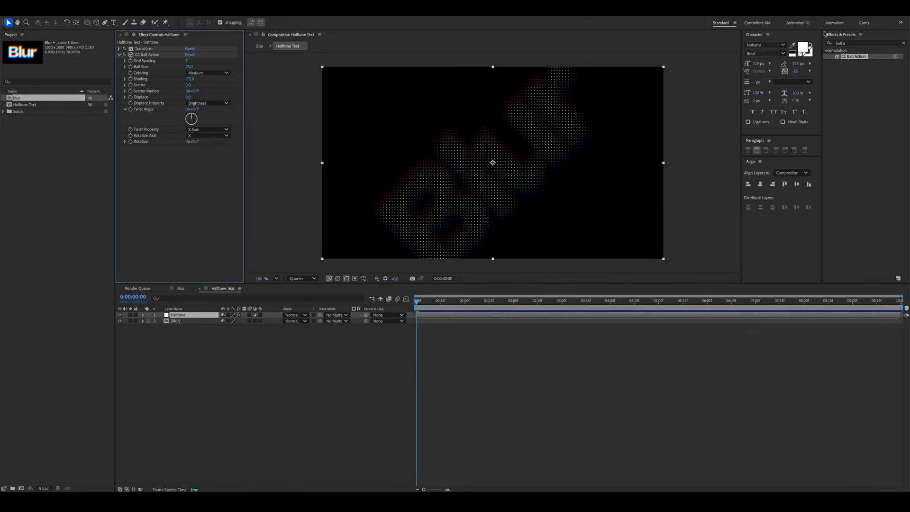
Add a second Transform effect below CC Ball Action and rotate it to cancel the first Transform's rotation, levelling the text
click(854, 43)
text(tr)
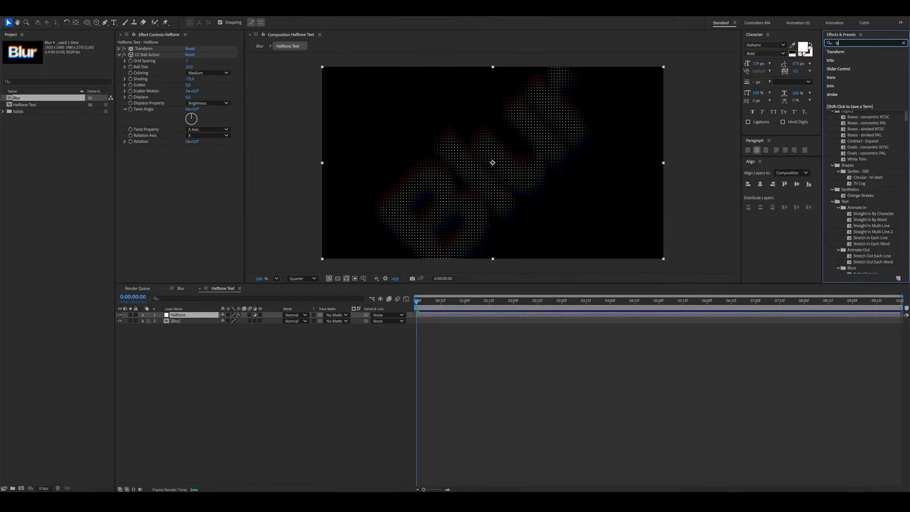
text(ansform)
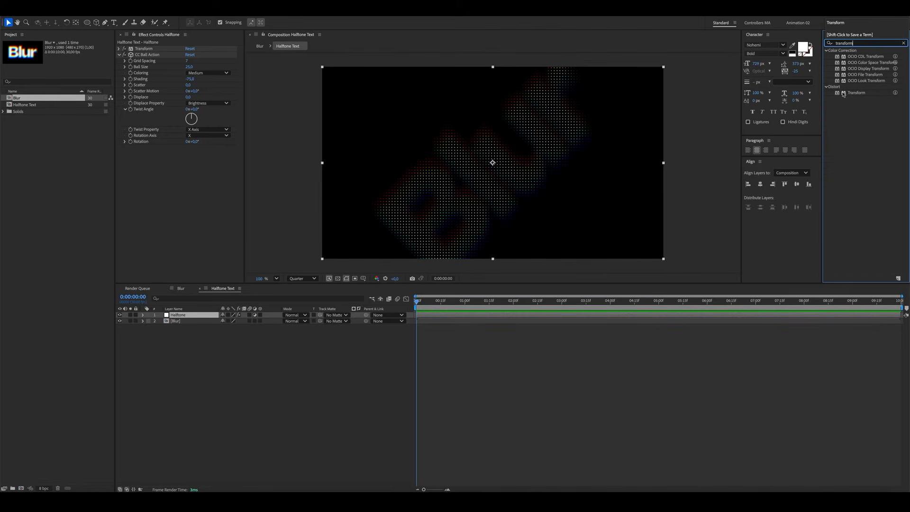
drag(844, 95, 200, 214)
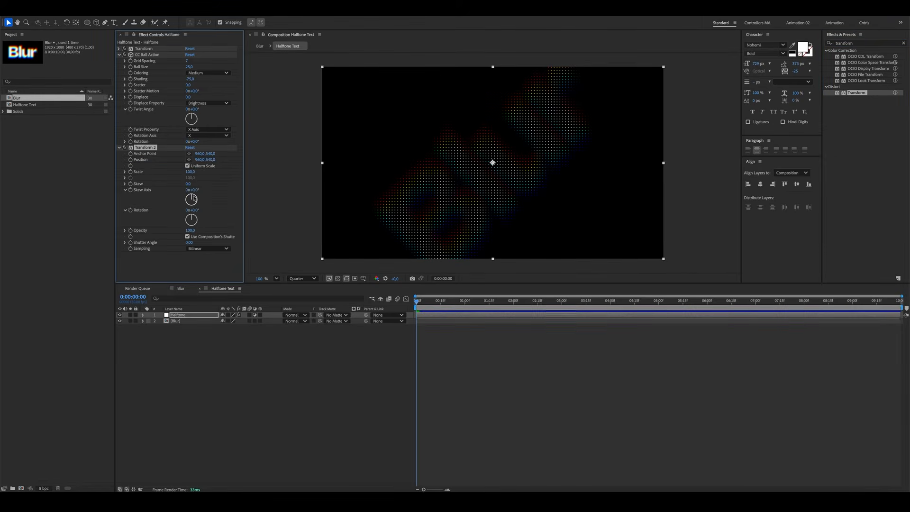
click(195, 210)
key(Return)
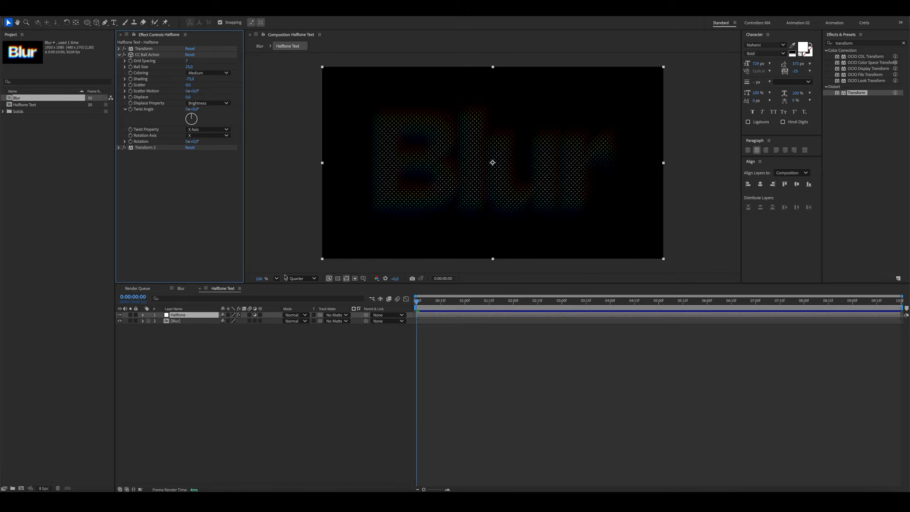
Set the composition preview resolution to Full and inspect the dot pattern on the text up close
click(299, 279)
click(297, 303)
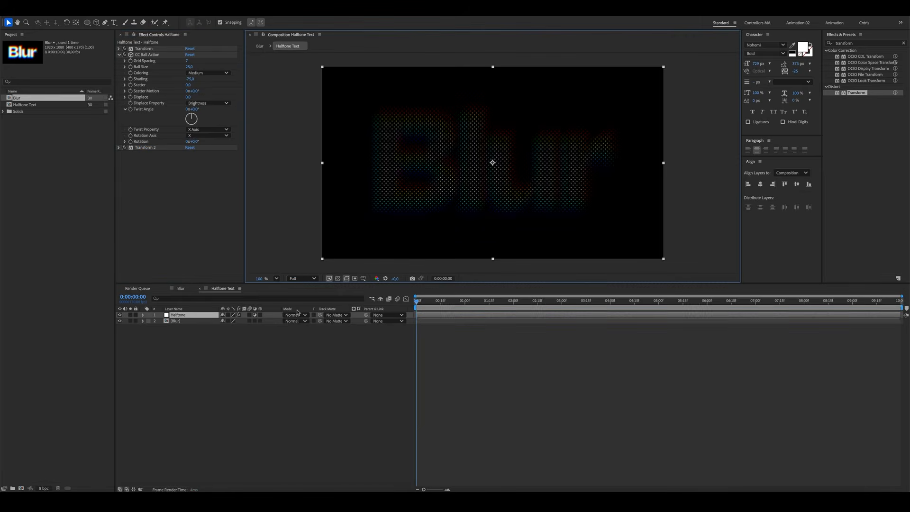
click(309, 391)
scroll(426, 240, up, 2)
drag(388, 142, 463, 171)
scroll(472, 180, down, 1)
drag(547, 170, 510, 187)
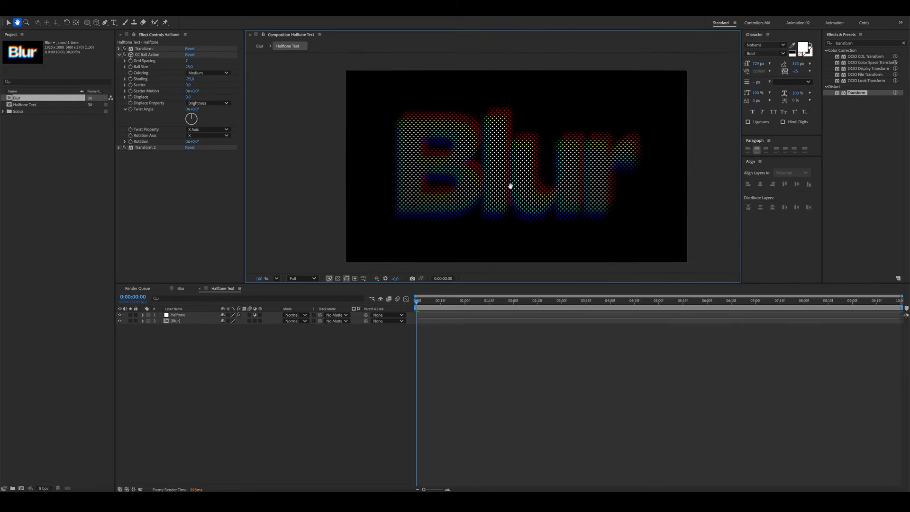
click(191, 203)
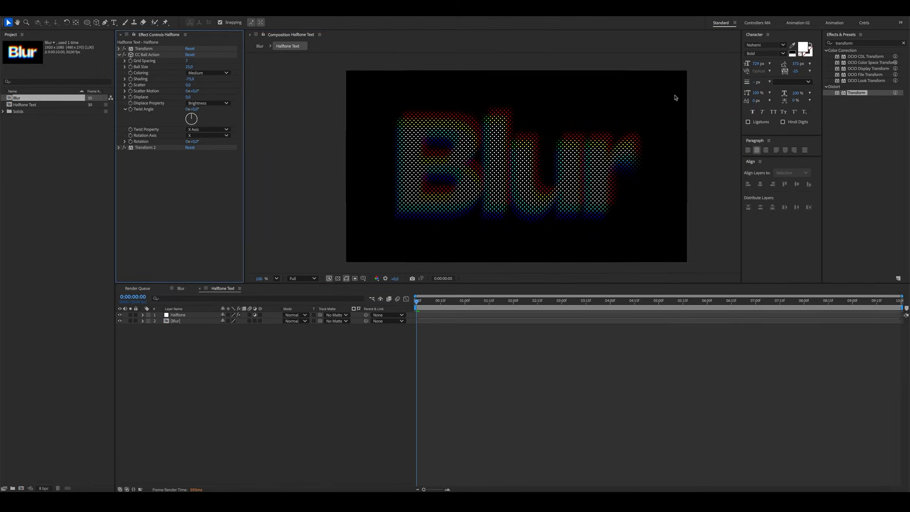
Add a Fill effect at the end of the Halftone layer's effects and set its color to white
click(856, 43)
text(fill)
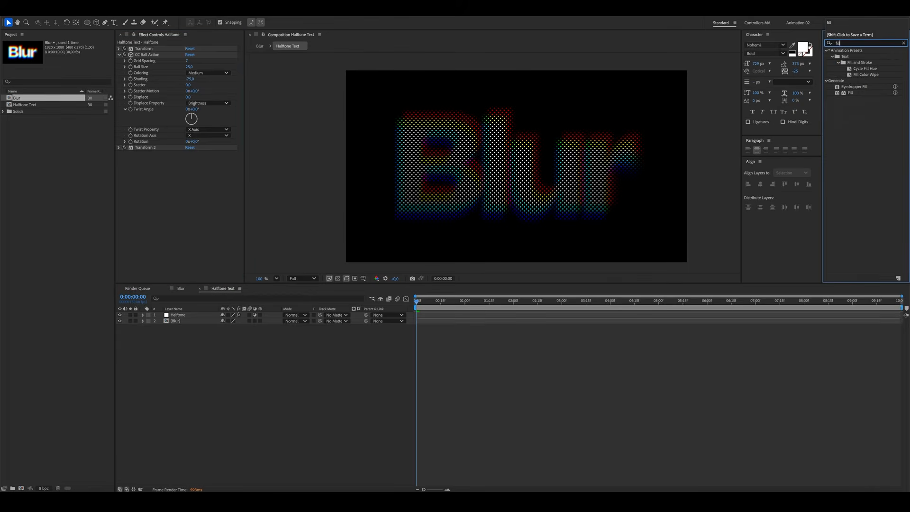
drag(850, 93, 216, 193)
click(189, 172)
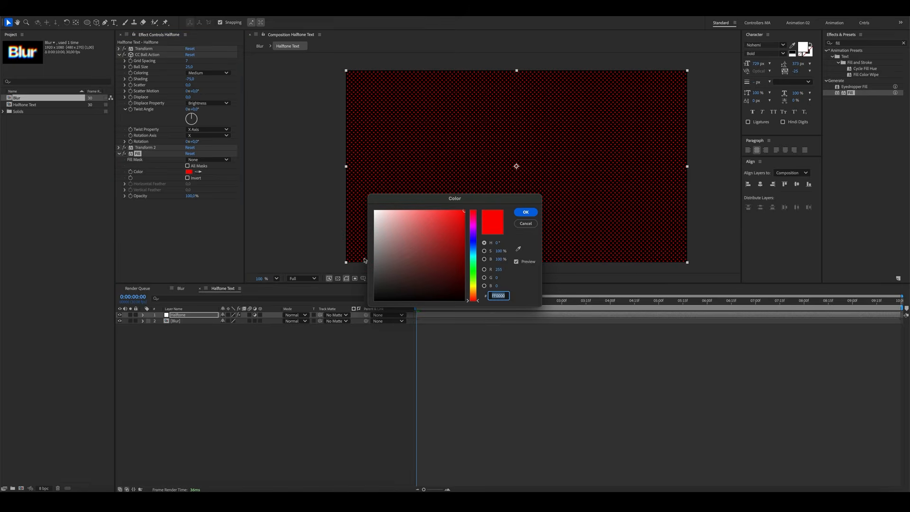
drag(423, 278, 376, 211)
click(527, 212)
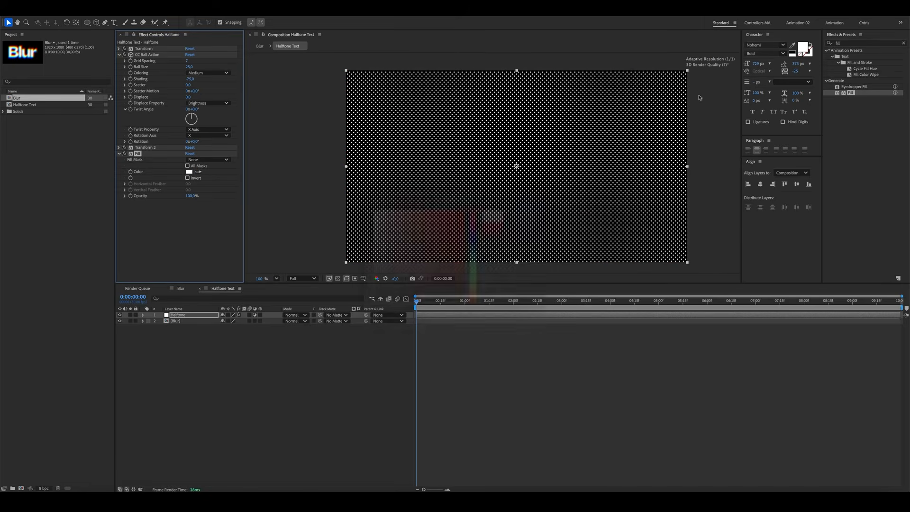
Add the Solid Composite effect below Fill on the Halftone layer and set its color to black (000000)
click(843, 43)
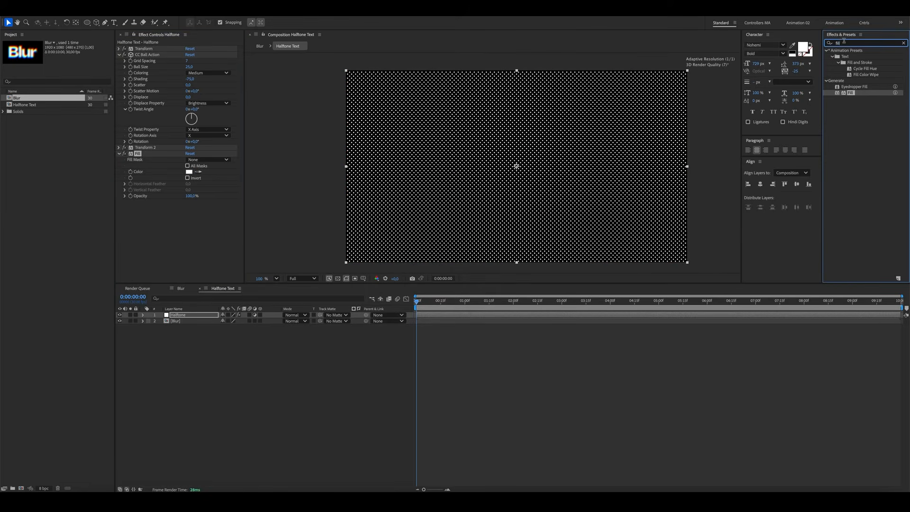
key(BackSpace)
key(BackSpace)
key(BackSpace)
key(BackSpace)
text(solid)
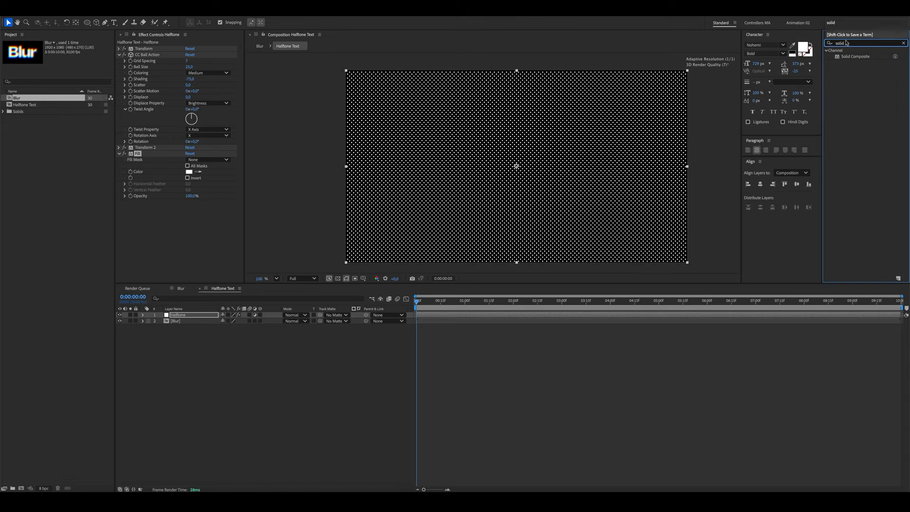
drag(856, 56, 218, 234)
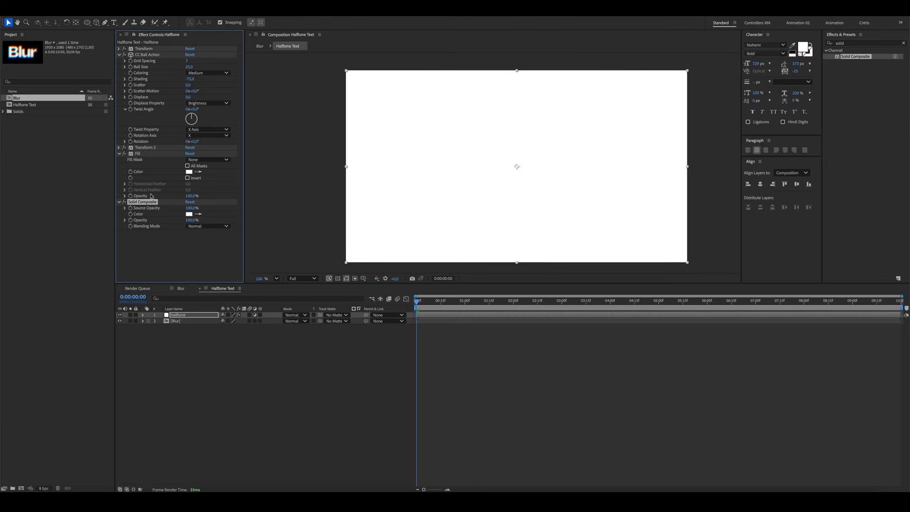
click(119, 154)
click(191, 173)
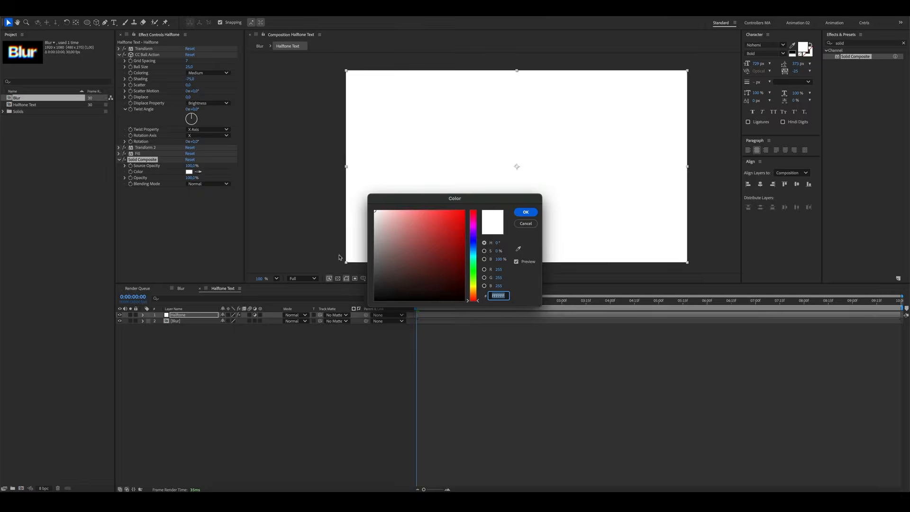
drag(402, 263, 297, 371)
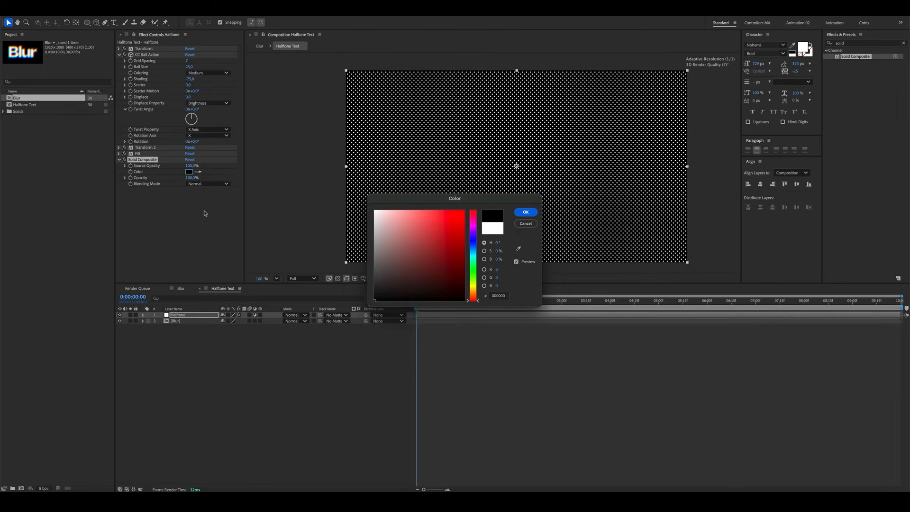
click(520, 212)
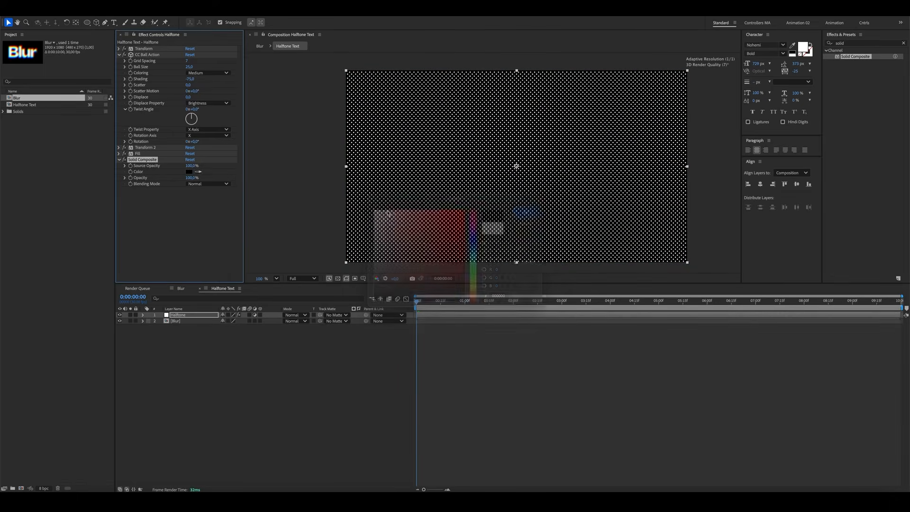
click(213, 184)
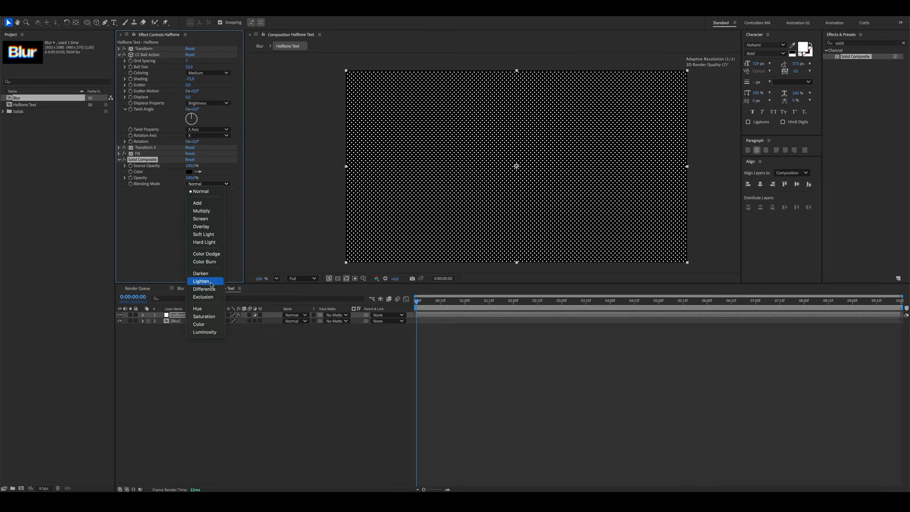
click(204, 242)
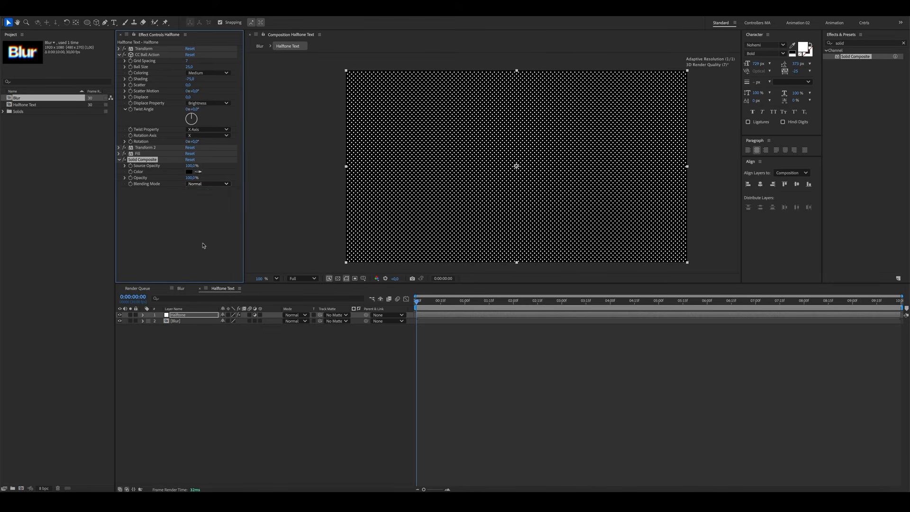
click(207, 185)
click(200, 191)
click(191, 234)
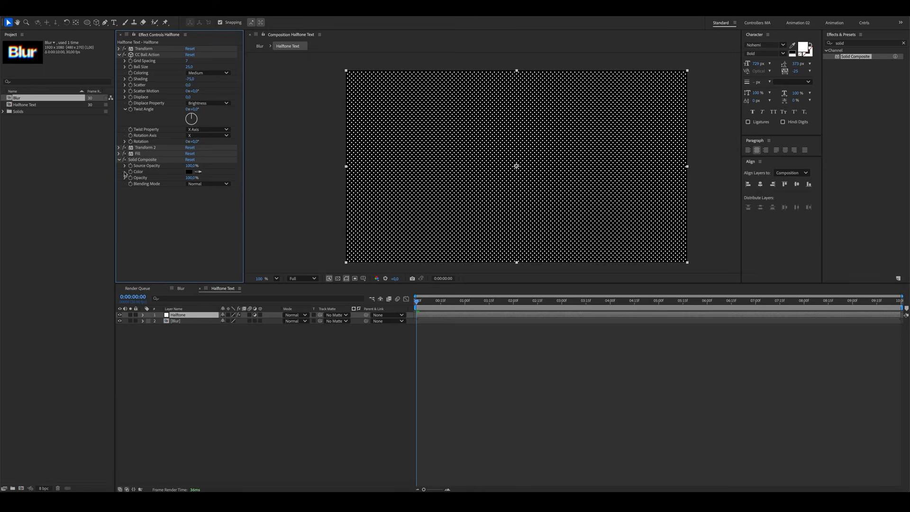
Add a Gaussian Blur effect below Solid Composite on the Halftone layer and set its blurriness to 12
click(119, 159)
click(855, 42)
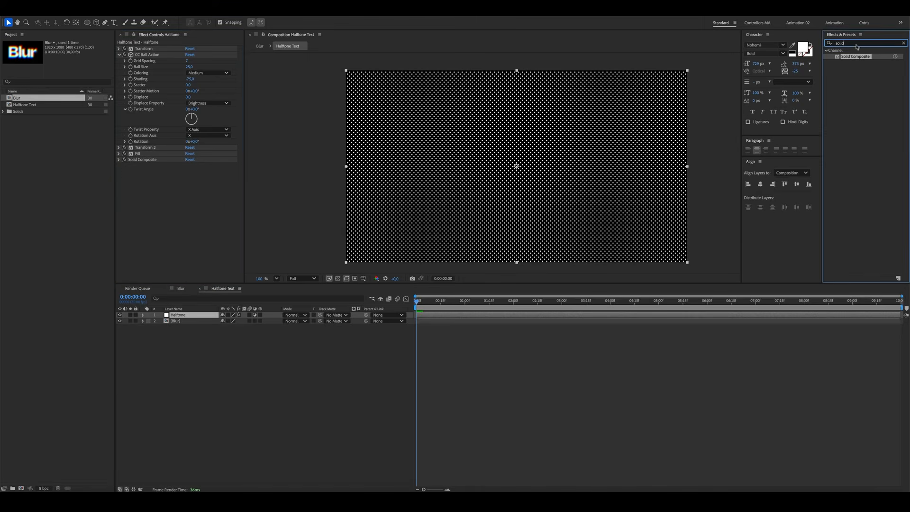
text(gaussian)
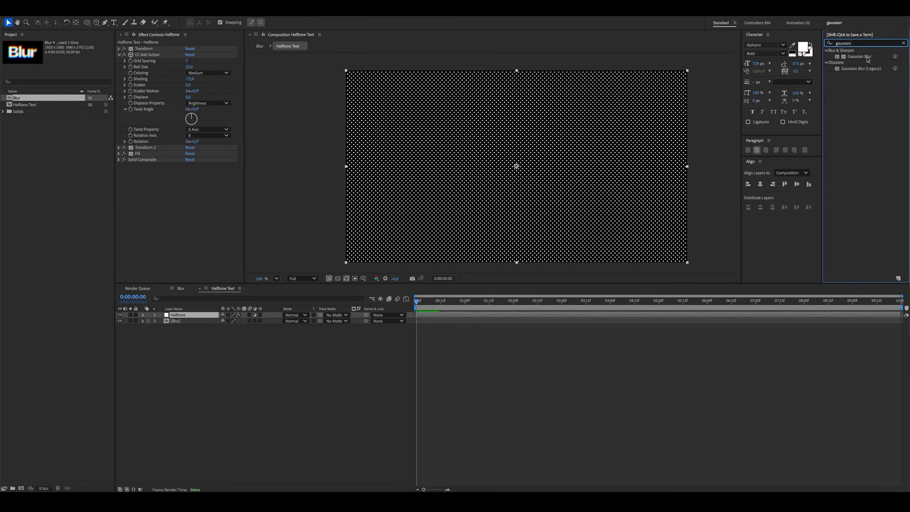
drag(859, 56, 202, 188)
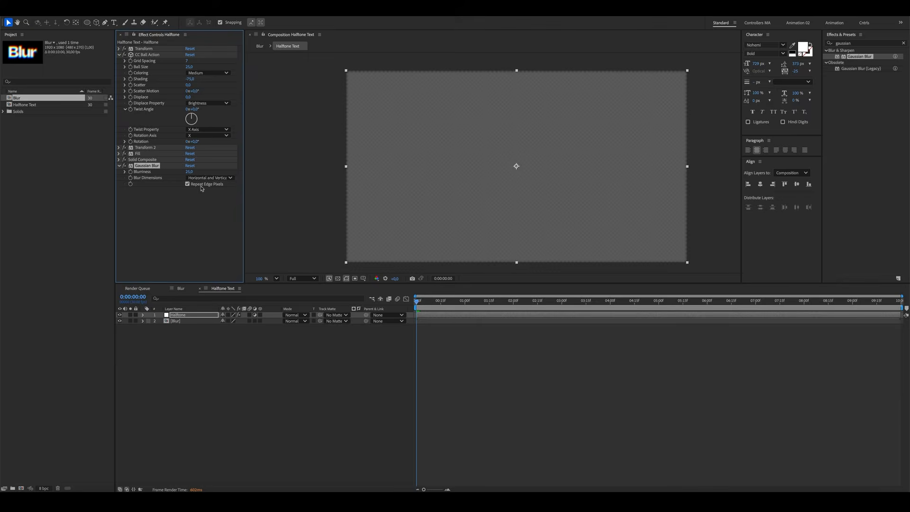
click(192, 172)
text(12)
click(201, 244)
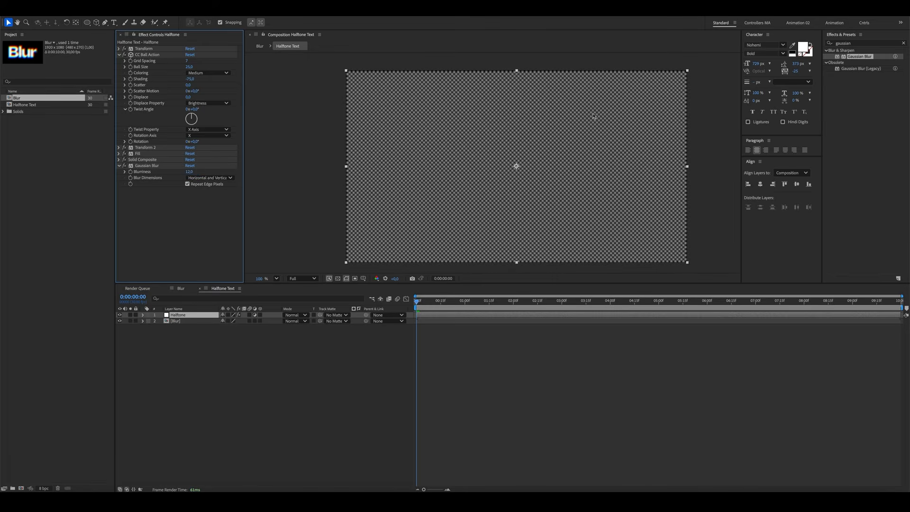
Add the CC Composite effect below Gaussian Blur and set its transfer mode to Hard Mix
click(854, 43)
text(c)
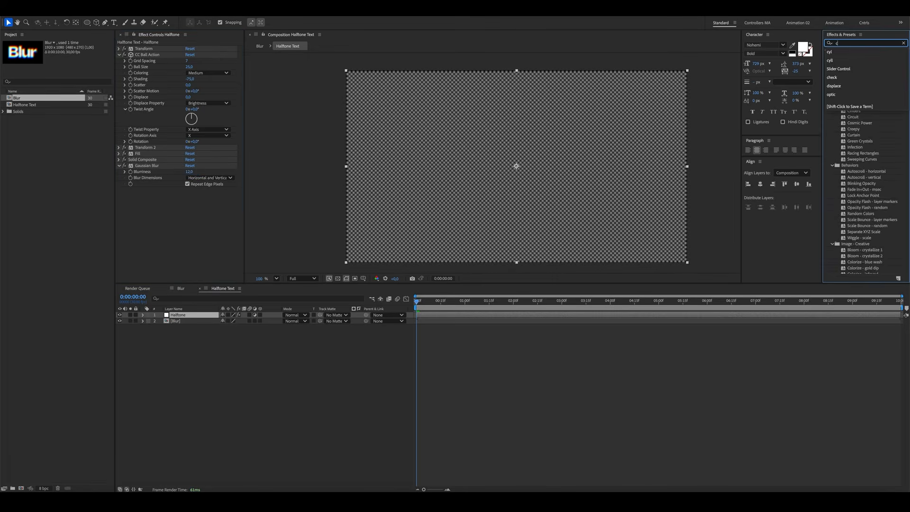
text(omposite)
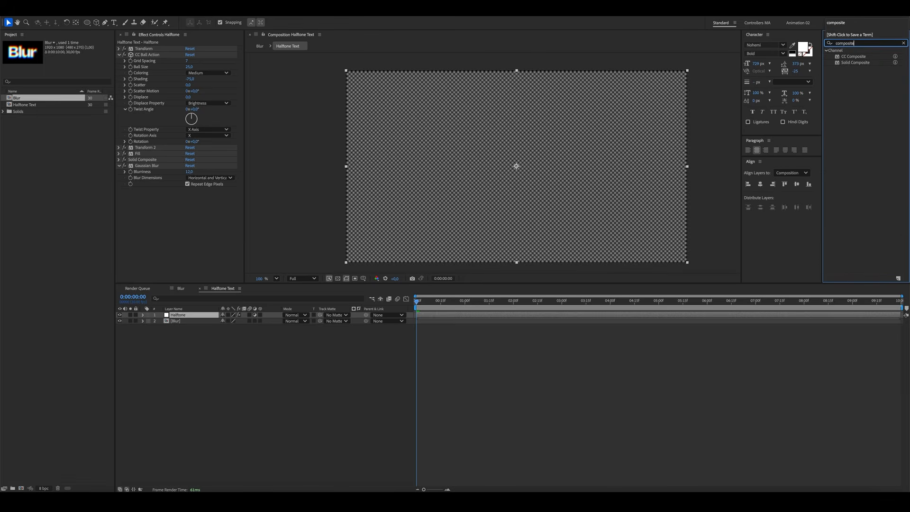
click(852, 57)
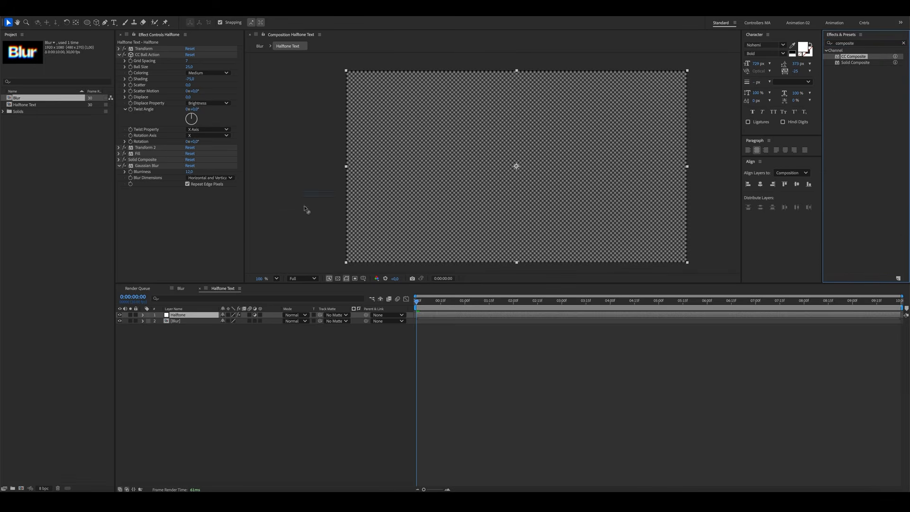
drag(169, 225, 167, 226)
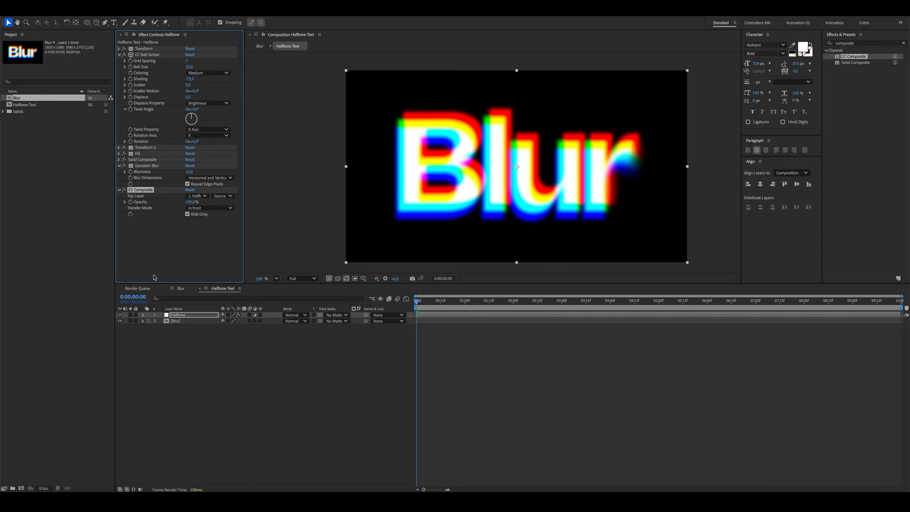
click(211, 209)
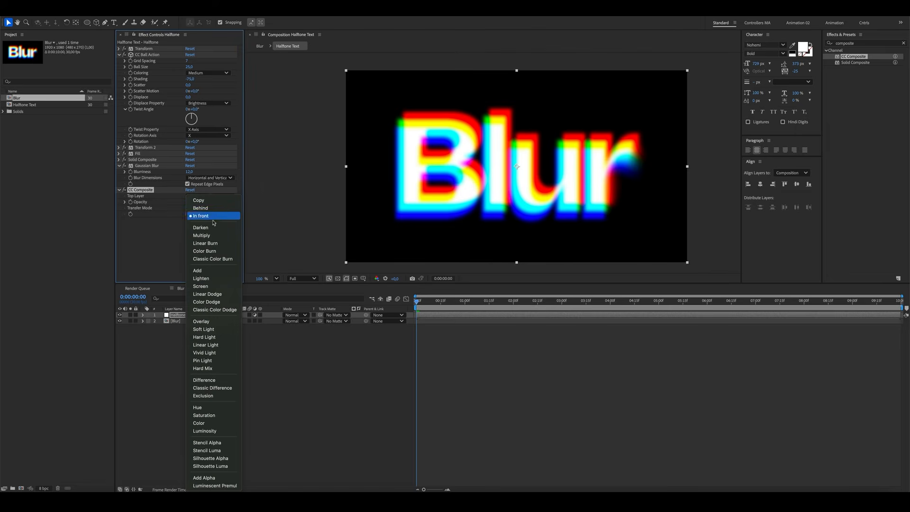
click(230, 369)
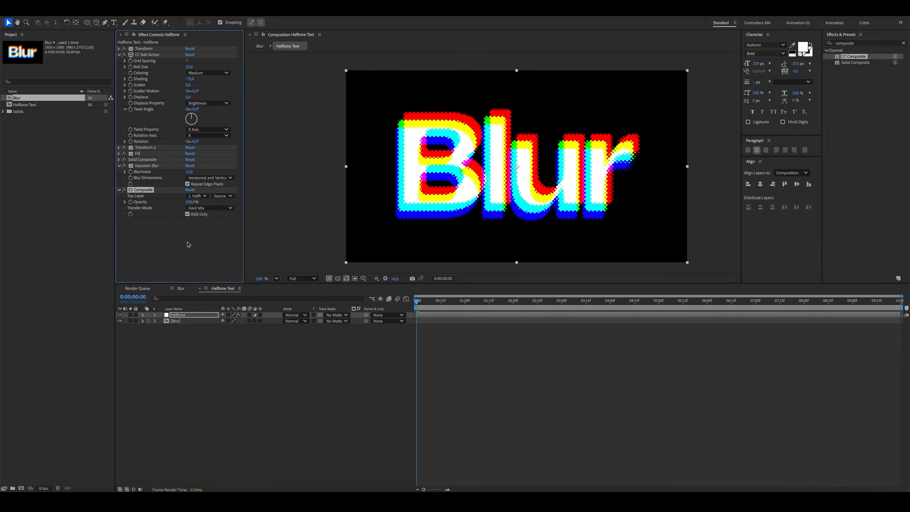
Add a second Gaussian Blur effect below CC Composite on the Halftone layer and set its blurriness to 3
click(188, 244)
click(865, 43)
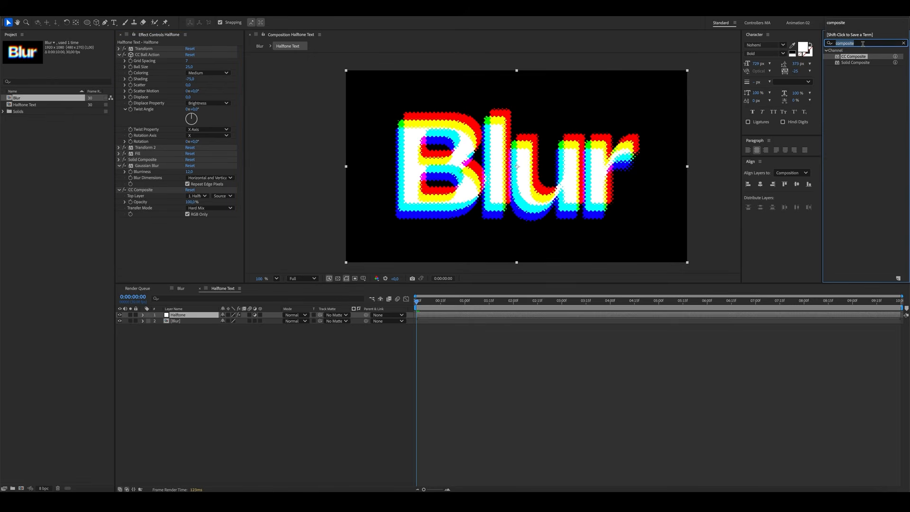
text(gauss)
key(Return)
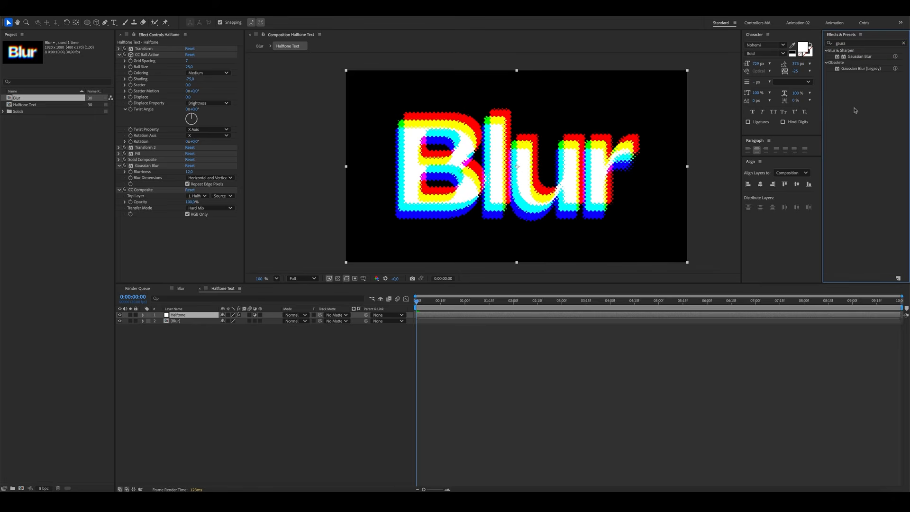
drag(859, 56, 172, 260)
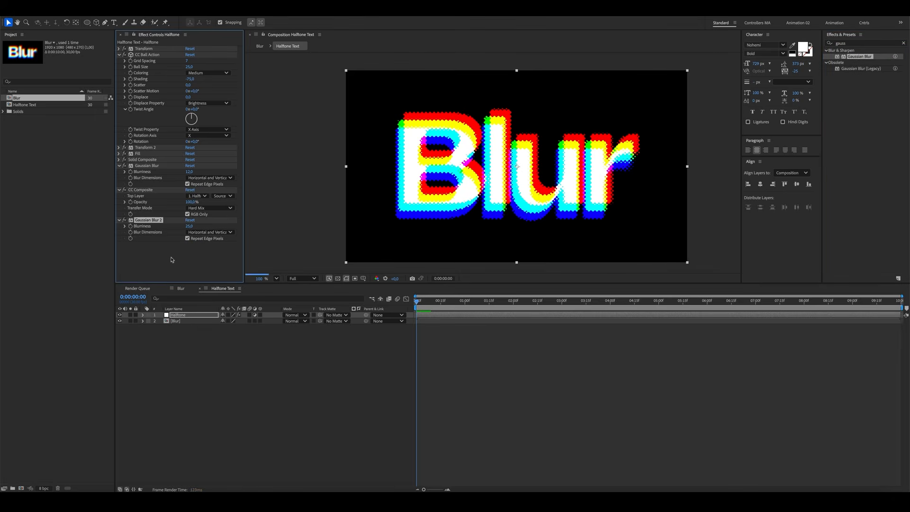
click(190, 226)
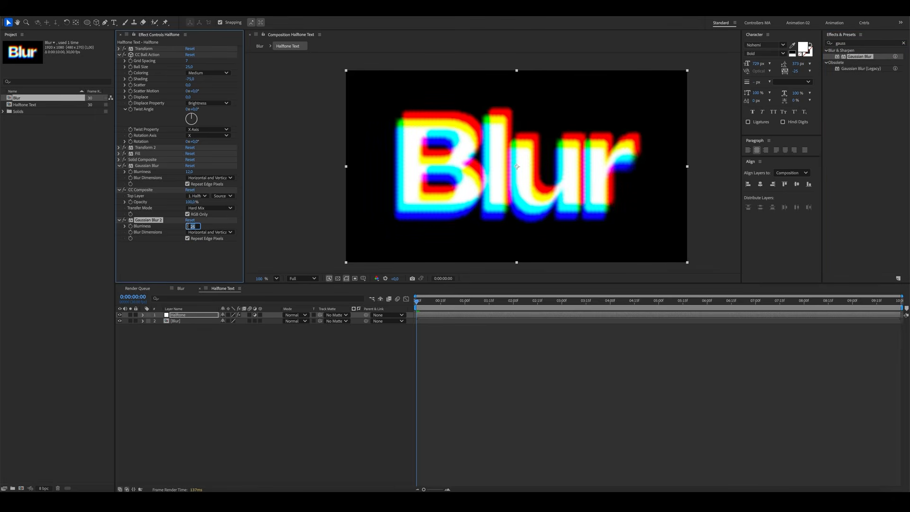
text(3)
key(Return)
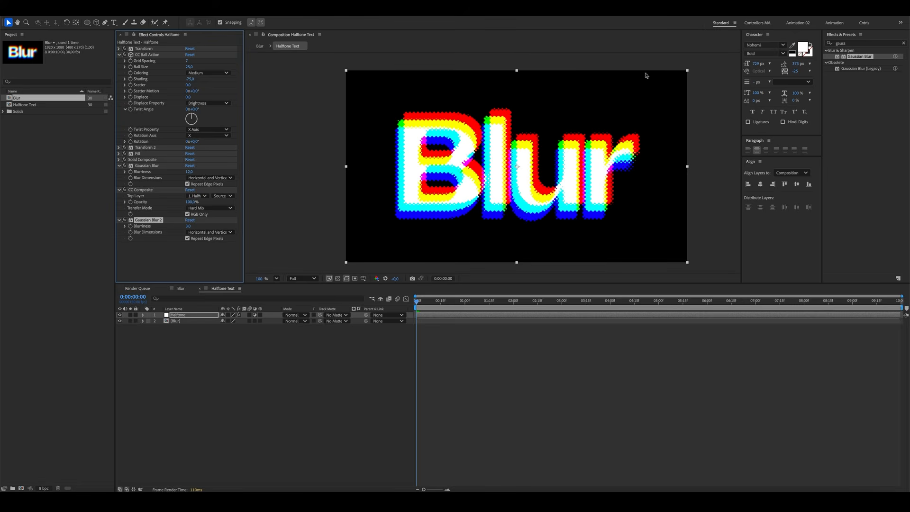
Add a Noise effect below the second Gaussian Blur, set its amount to 26%, and preview the animation
click(851, 43)
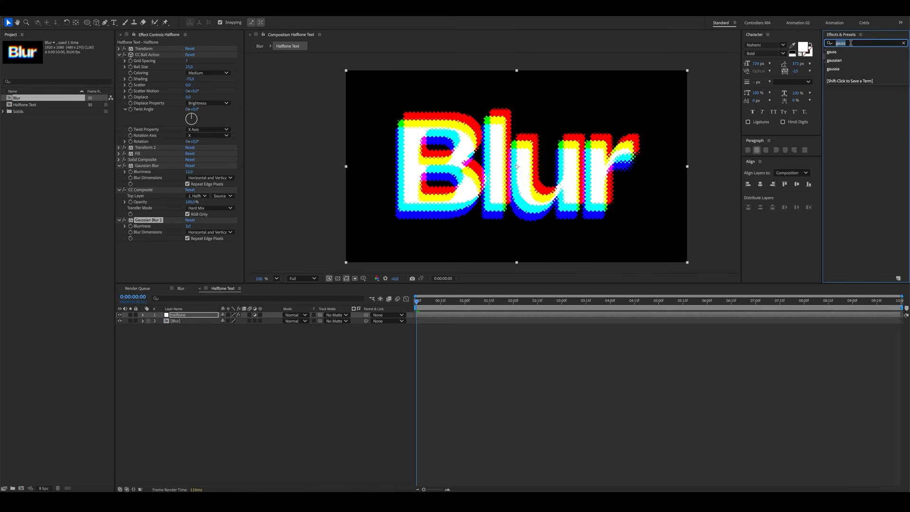
text(noise)
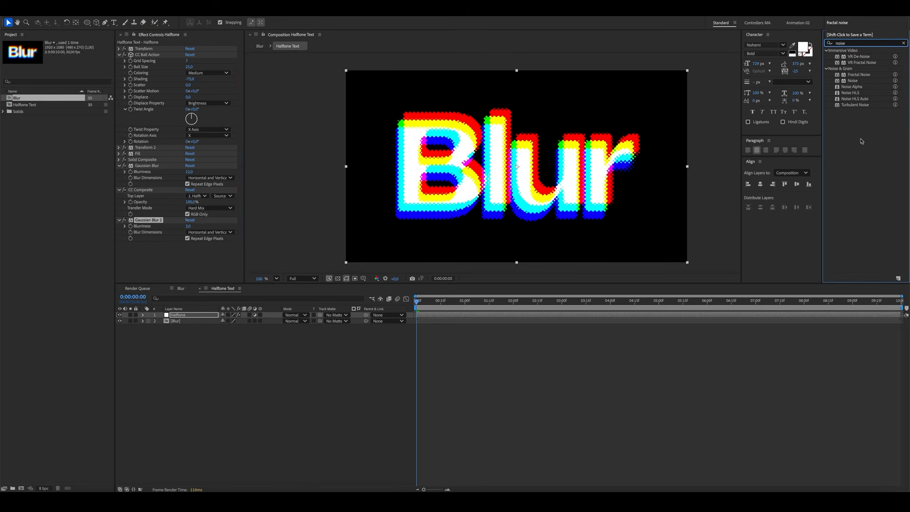
drag(853, 80, 189, 253)
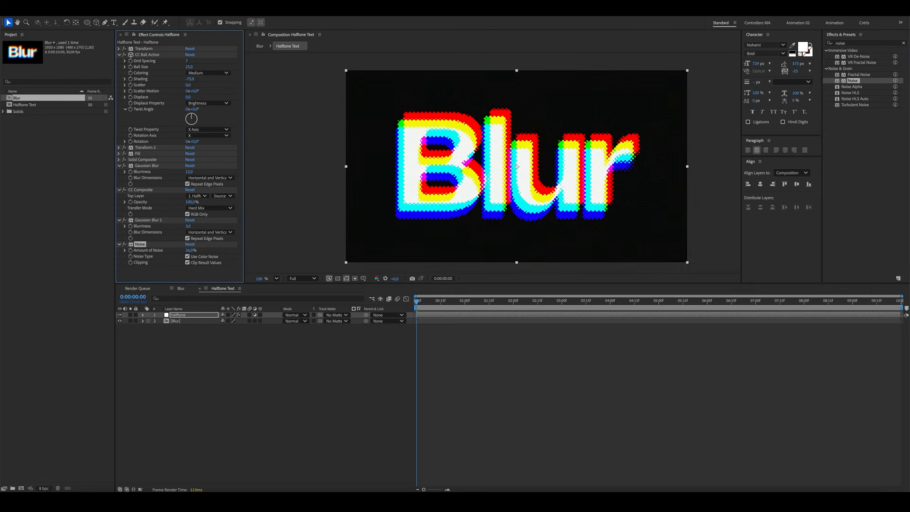
click(268, 396)
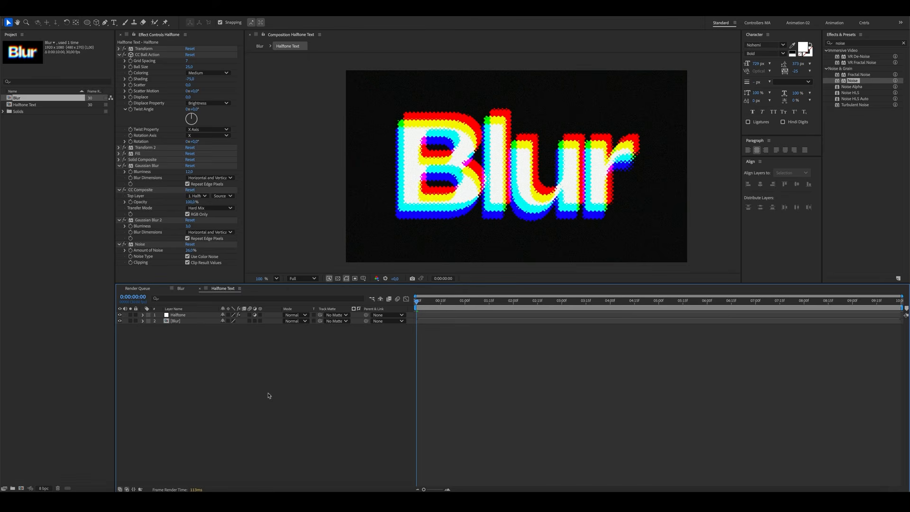
key(space)
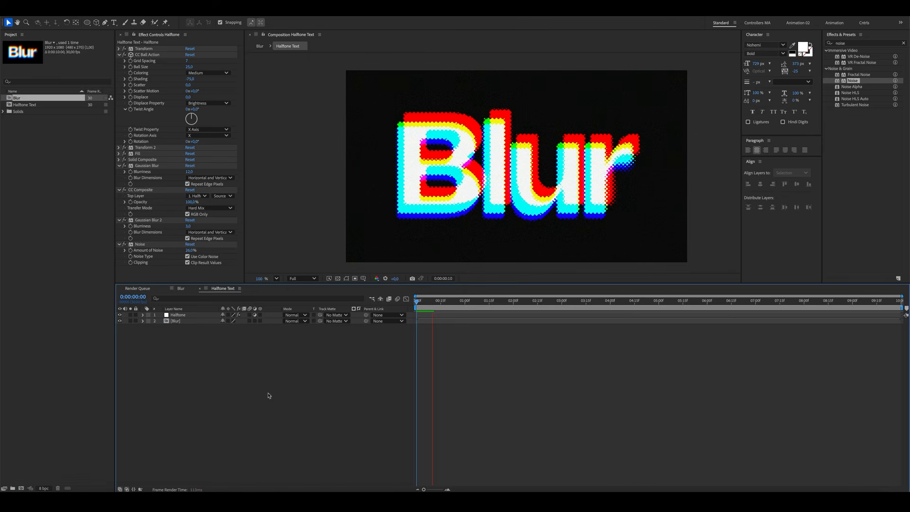